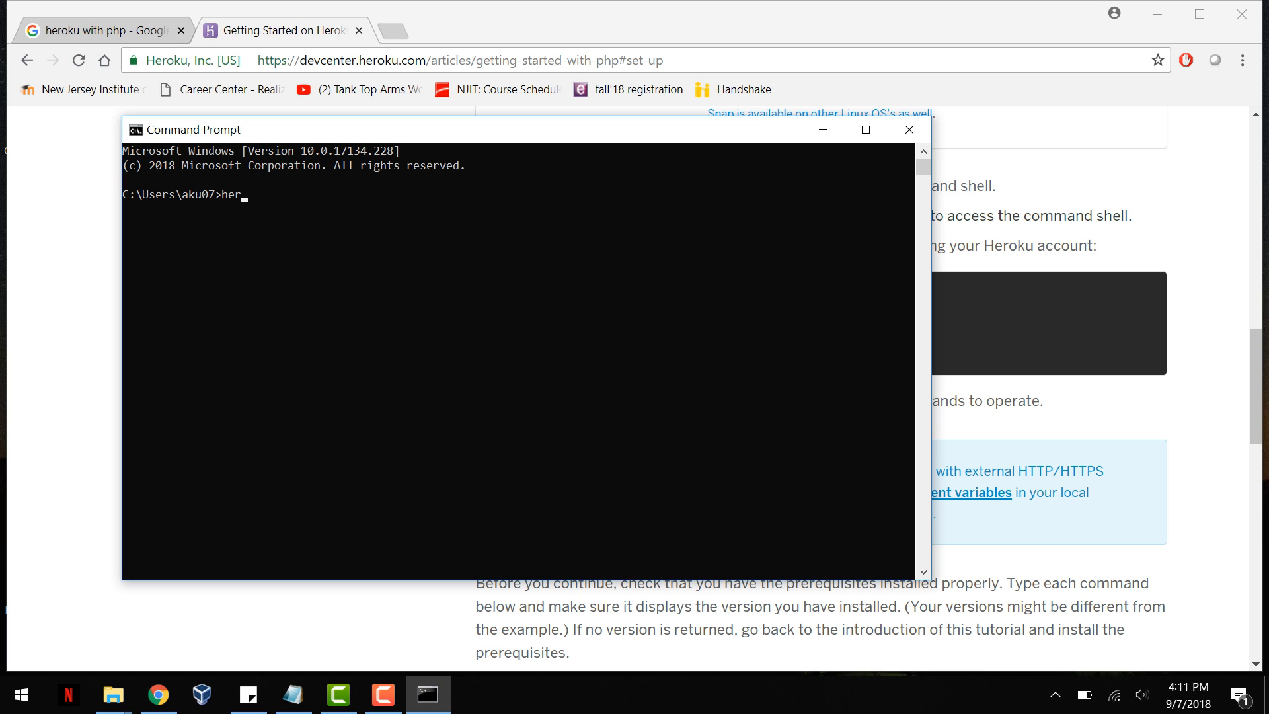
# Step: Start the Heroku CLI sign-in by running heroku login
pyautogui.write('login')
pyautogui.press('Return')
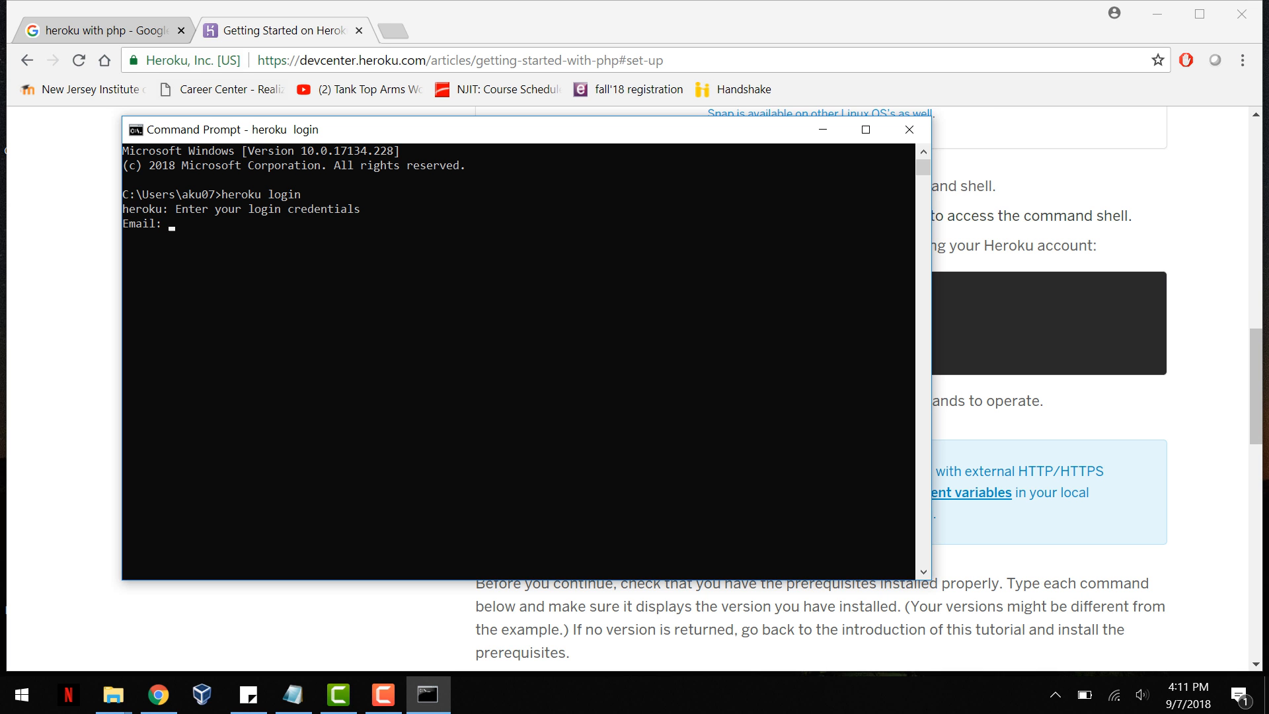
# Step: Copy the php -v command from the Heroku guide in Chrome and return to the Command Prompt
pyautogui.hotkey('alt', 'Tab')
pyautogui.scroll(-5, 821, 388)
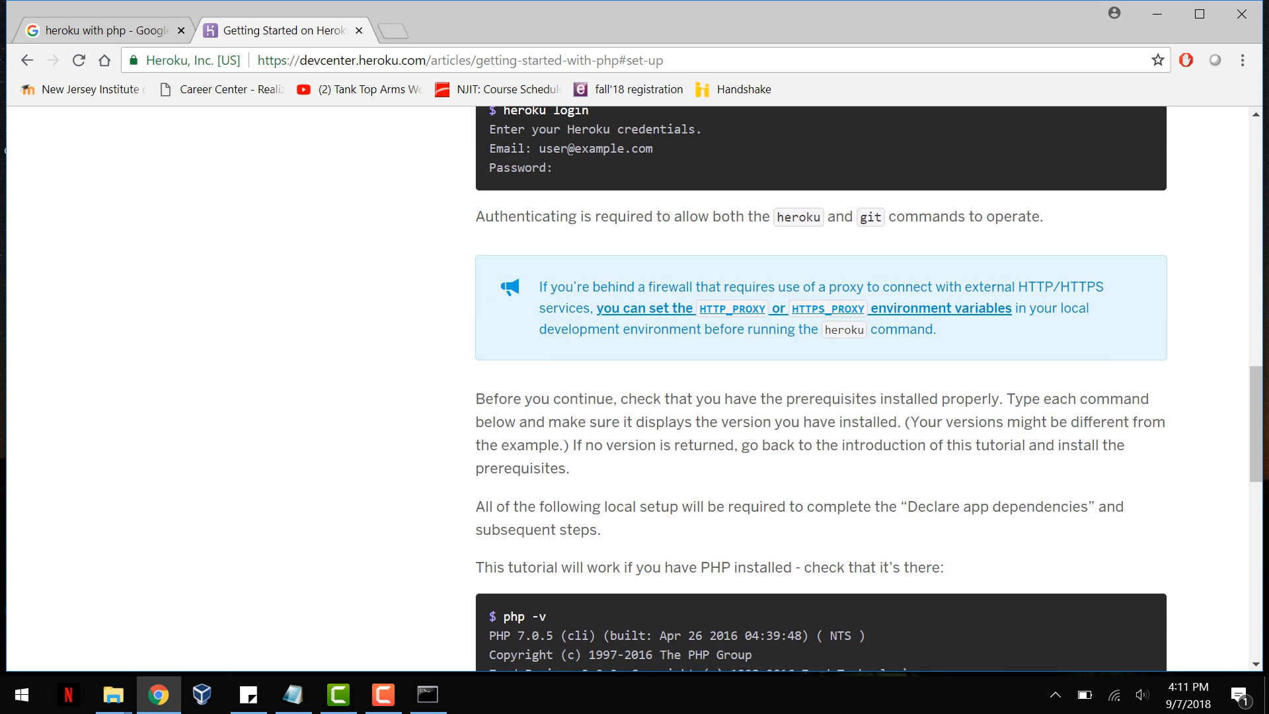
pyautogui.moveTo(547, 433); pyautogui.dragTo(502, 432)
pyautogui.rightClick(518, 435)
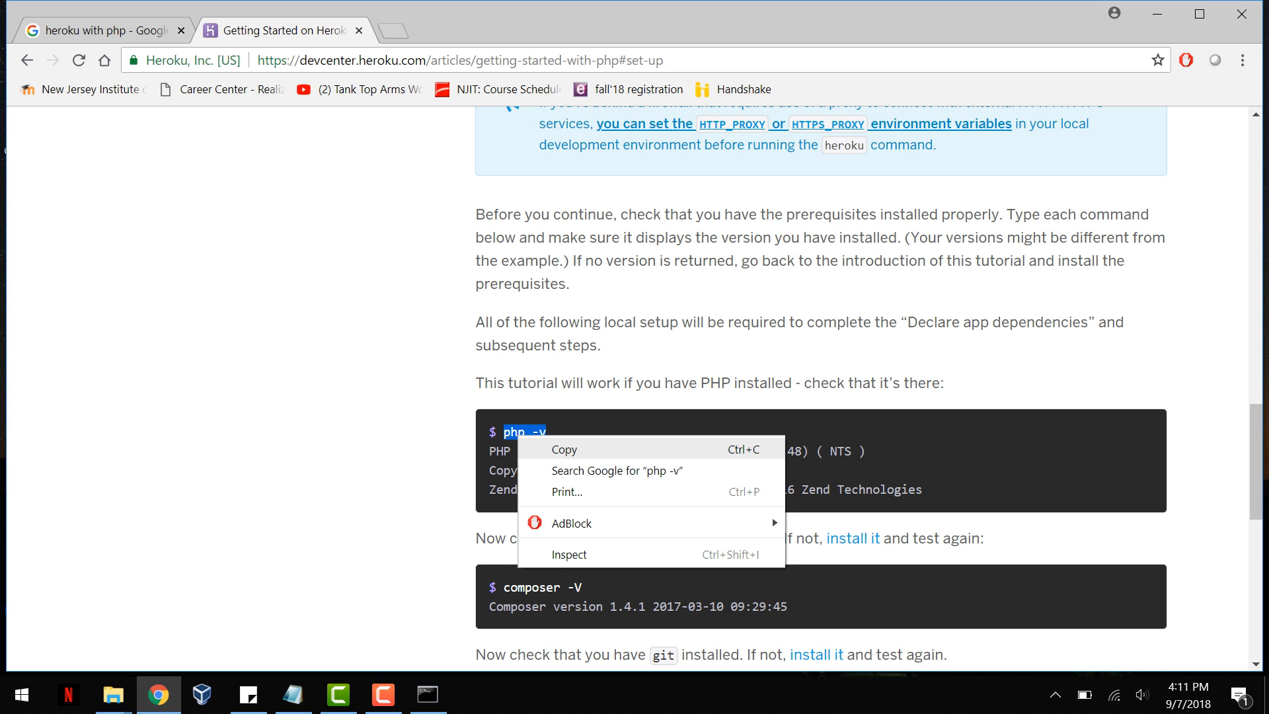
pyautogui.click(564, 449)
pyautogui.click(428, 694)
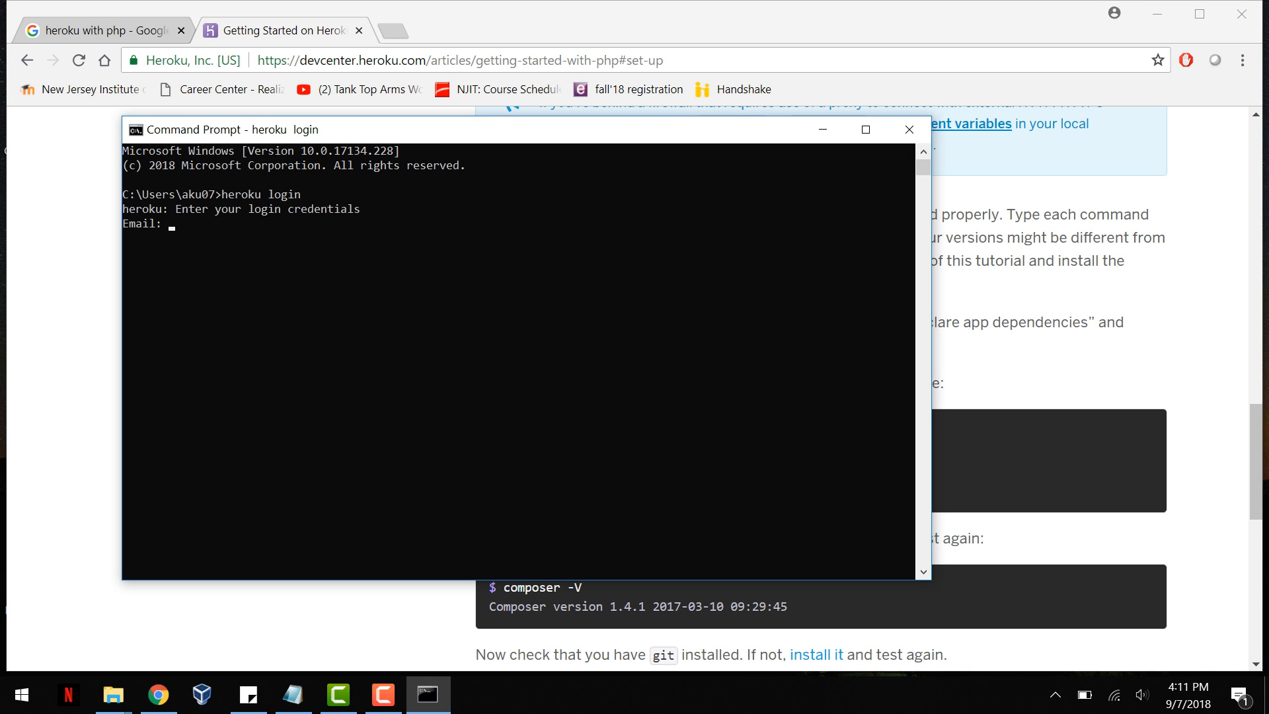
# Step: Sign in to Heroku by entering the account's e-mail address and password
pyautogui.press('Return')
pyautogui.write('**********')
pyautogui.press('Return')
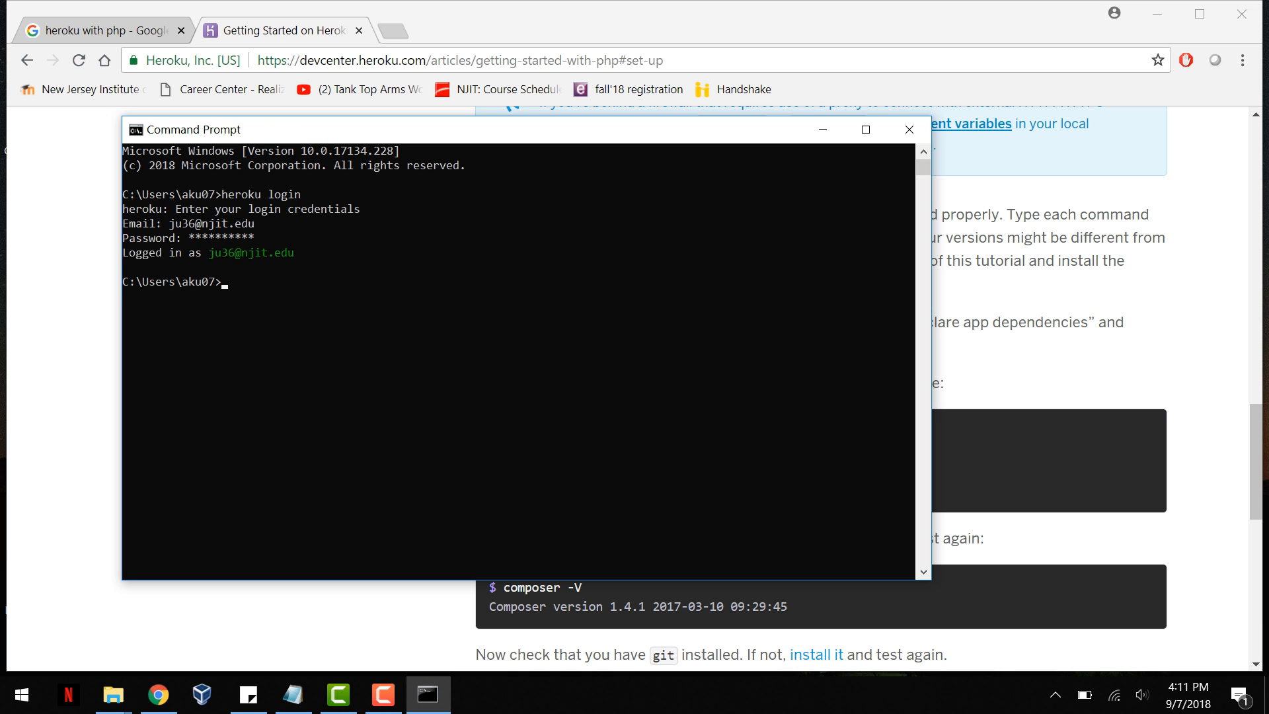
# Step: Check the installed PHP version with php -v and the Composer version with the guide's composer -V command
pyautogui.write('php -v')
pyautogui.press('Return')
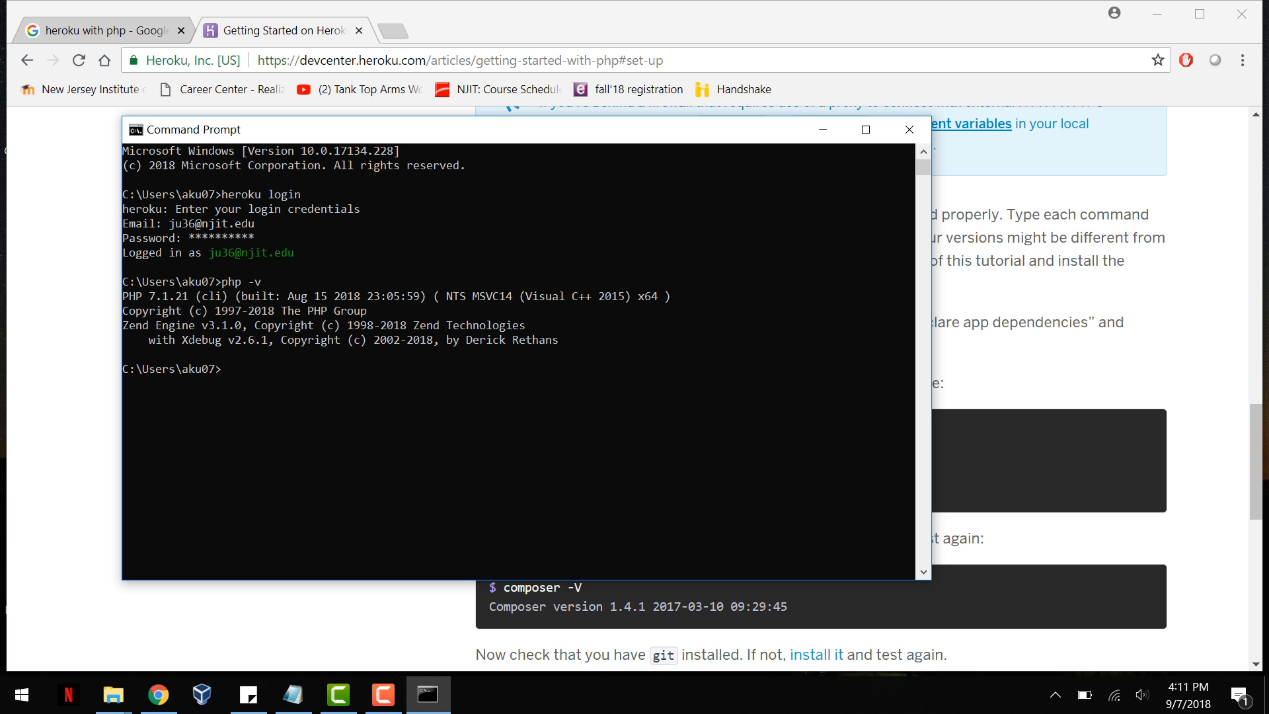
pyautogui.hotkey('alt', 'Tab')
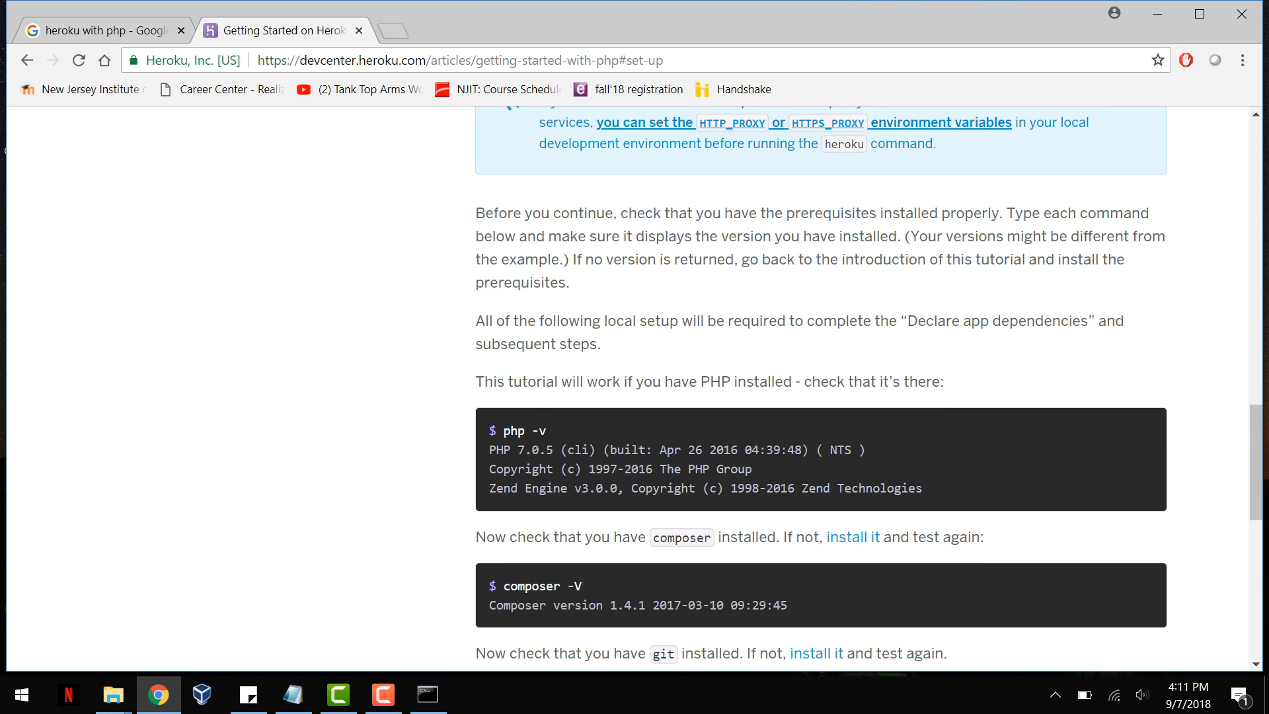
pyautogui.scroll(-2, 821, 389)
pyautogui.click(543, 404)
pyautogui.rightClick(567, 405)
pyautogui.click(610, 420)
pyautogui.hotkey('alt', 'Tab')
pyautogui.hotkey('ctrl', 'v')
pyautogui.press('Return')
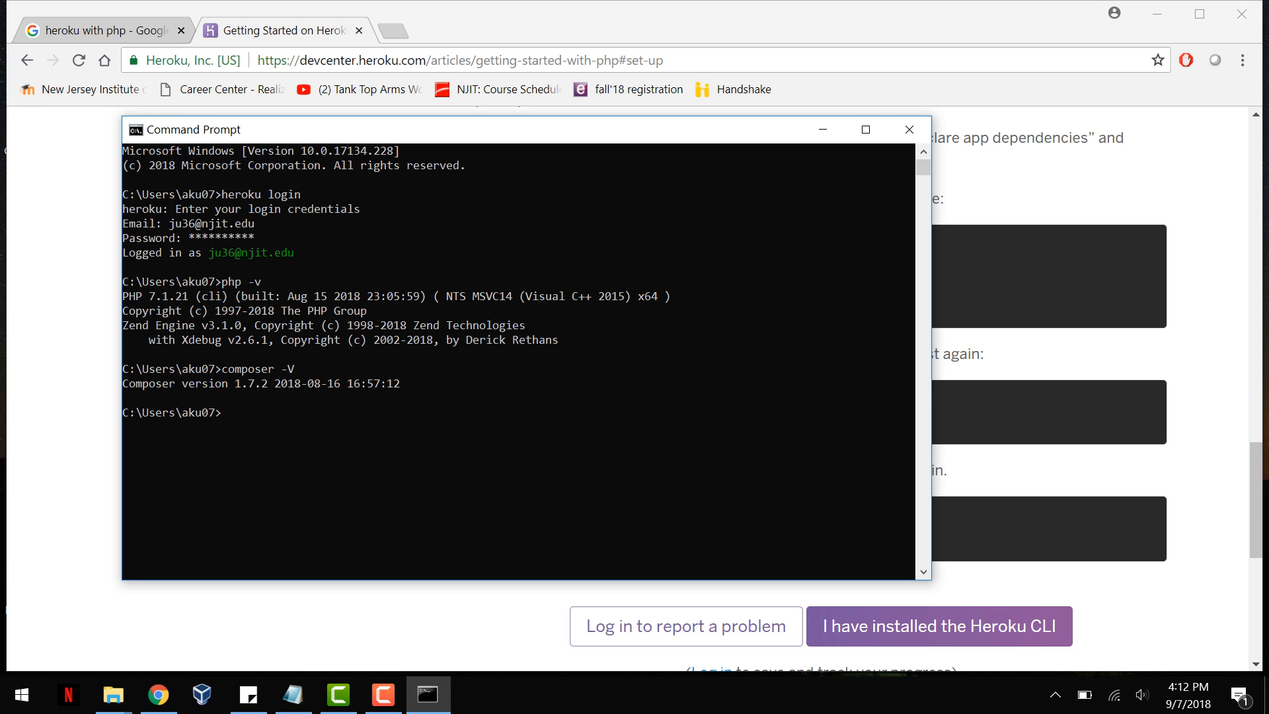
# Step: Copy the git --version command from the guide and run it in the Command Prompt
pyautogui.hotkey('alt', 'Tab')
pyautogui.scroll(-2, 820, 330)
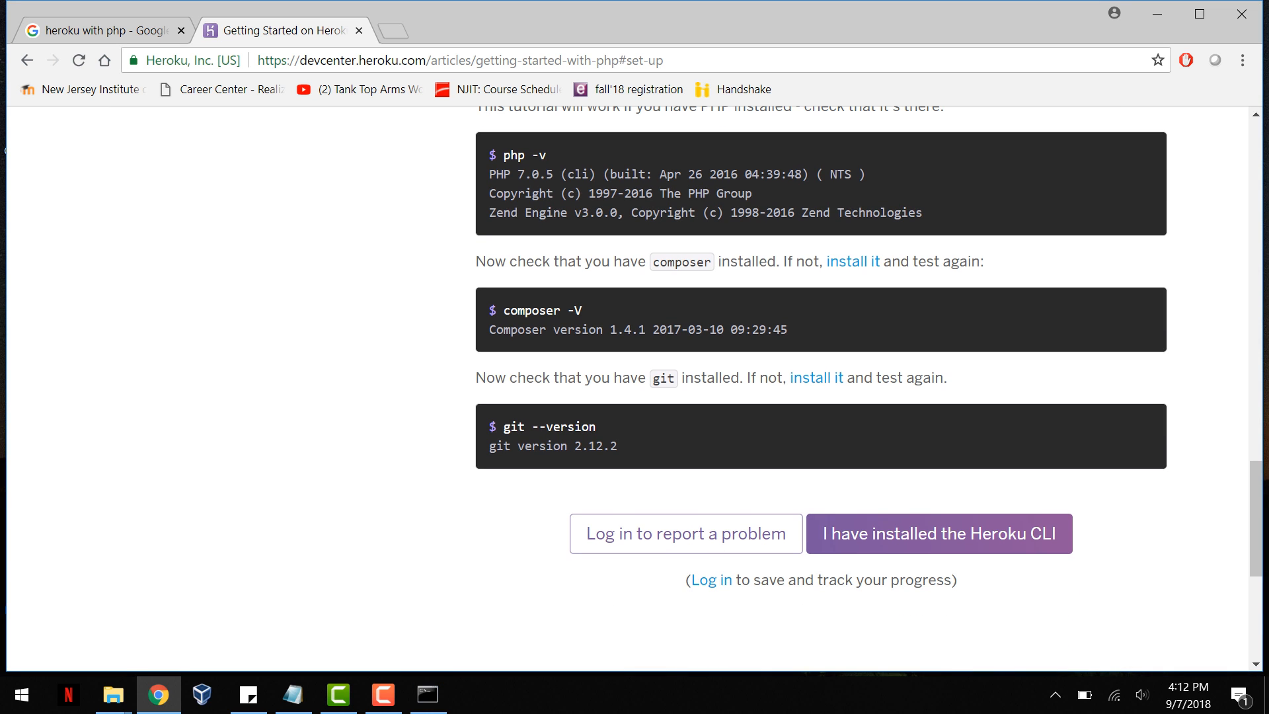
pyautogui.moveTo(503, 426); pyautogui.dragTo(597, 426)
pyautogui.rightClick(559, 429)
pyautogui.click(605, 441)
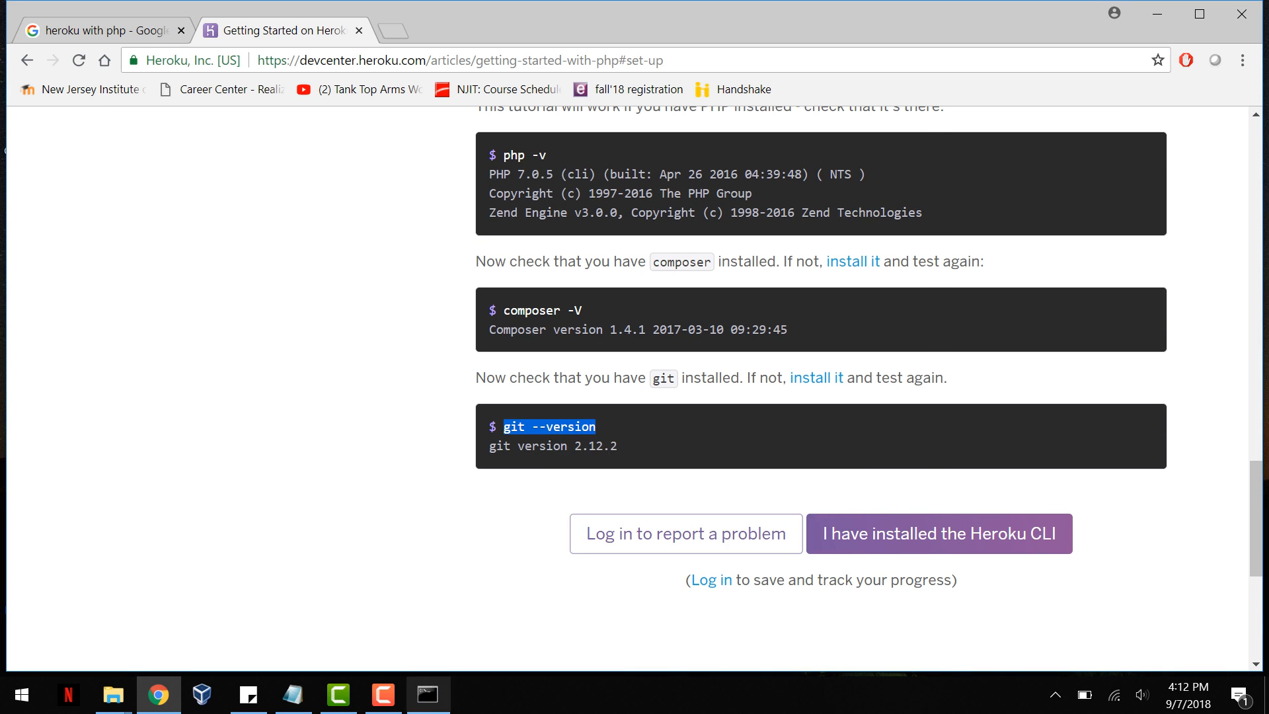
pyautogui.click(428, 694)
pyautogui.hotkey('ctrl', 'v')
pyautogui.press('Return')
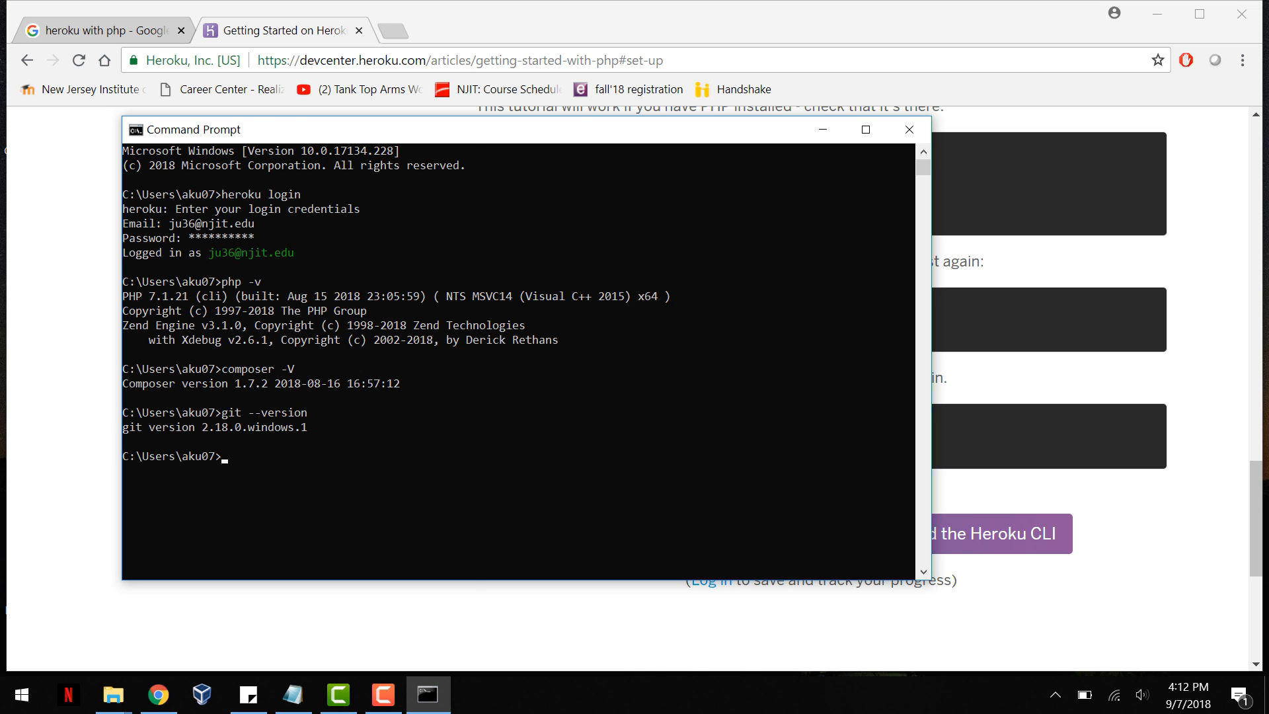
pyautogui.hotkey('alt', 'Tab')
pyautogui.click(939, 534)
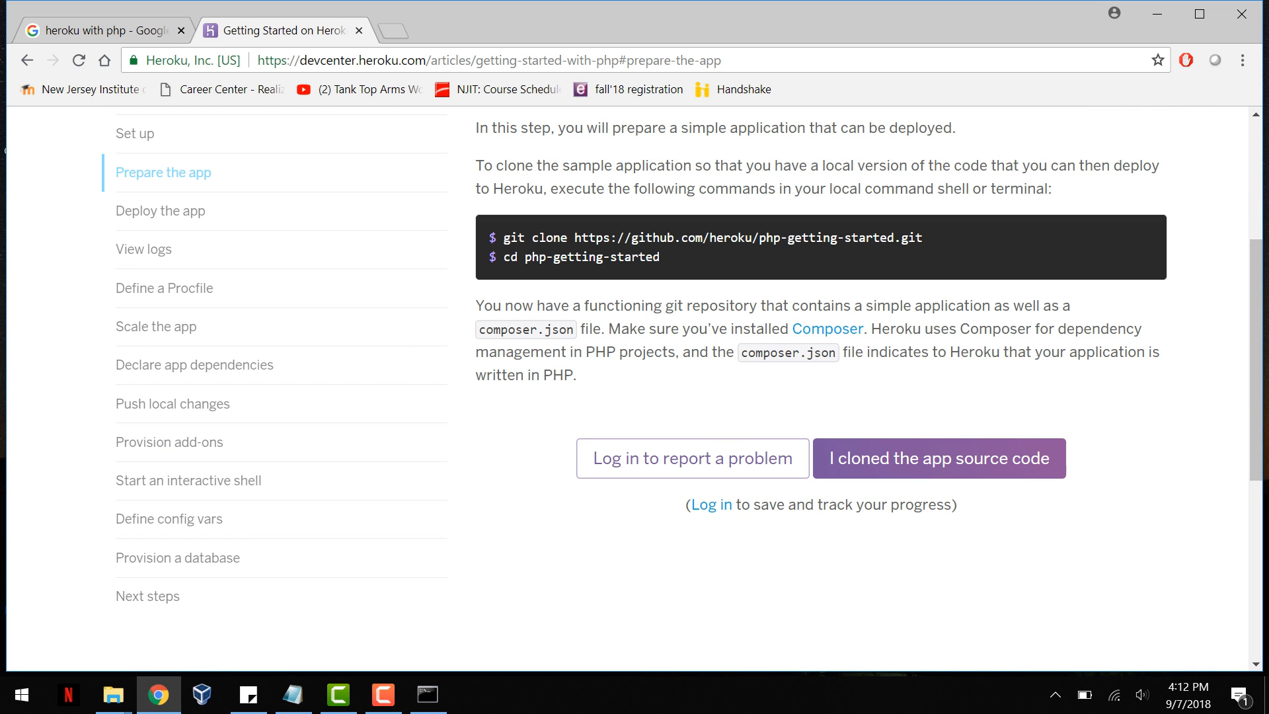
pyautogui.moveTo(575, 238); pyautogui.dragTo(922, 238)
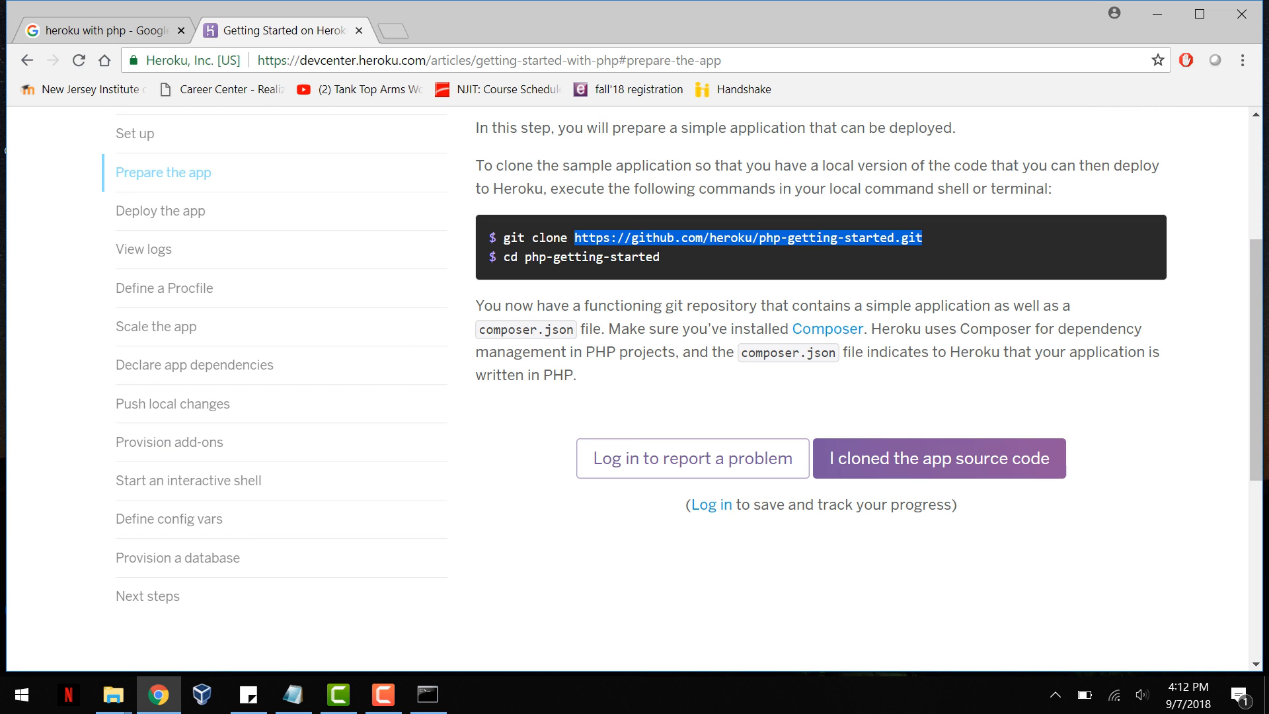
pyautogui.rightClick(835, 240)
pyautogui.click(866, 250)
pyautogui.rightClick(596, 238)
pyautogui.click(627, 254)
# Step: Minimize the browser and Command Prompt windows and launch PhpStorm from the desktop
pyautogui.click(1157, 14)
pyautogui.click(823, 129)
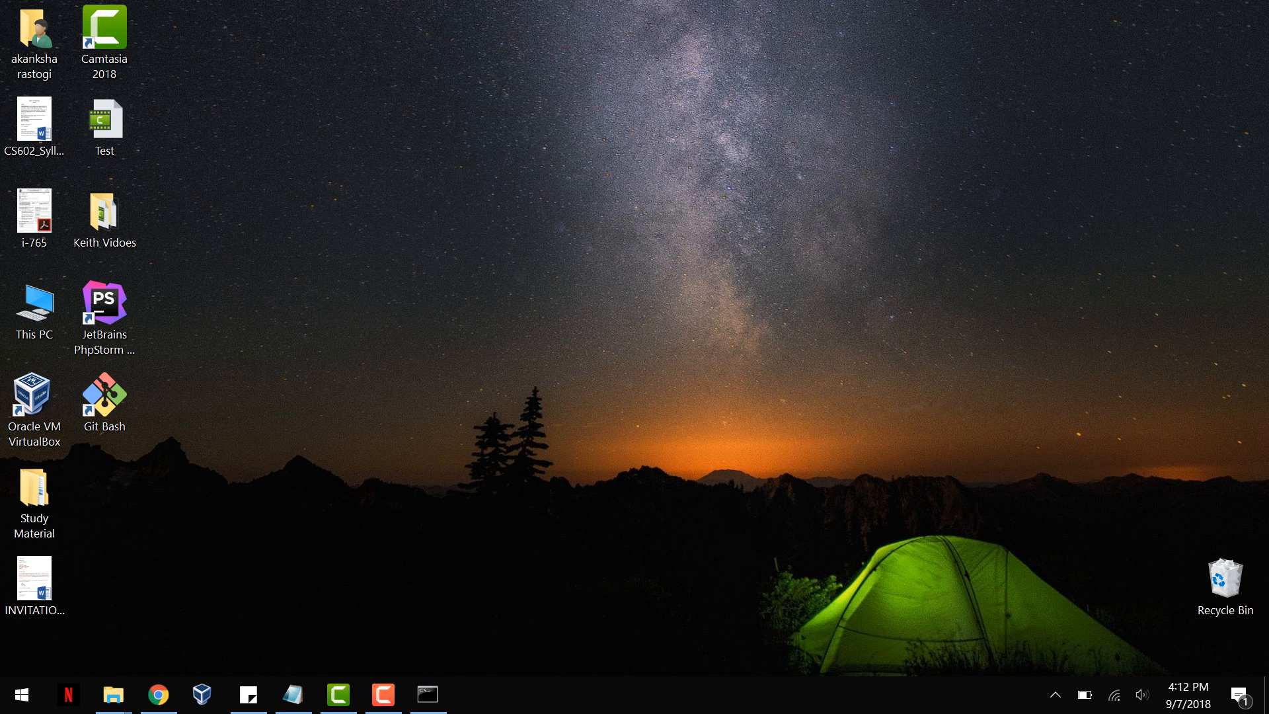
pyautogui.doubleClick(104, 317)
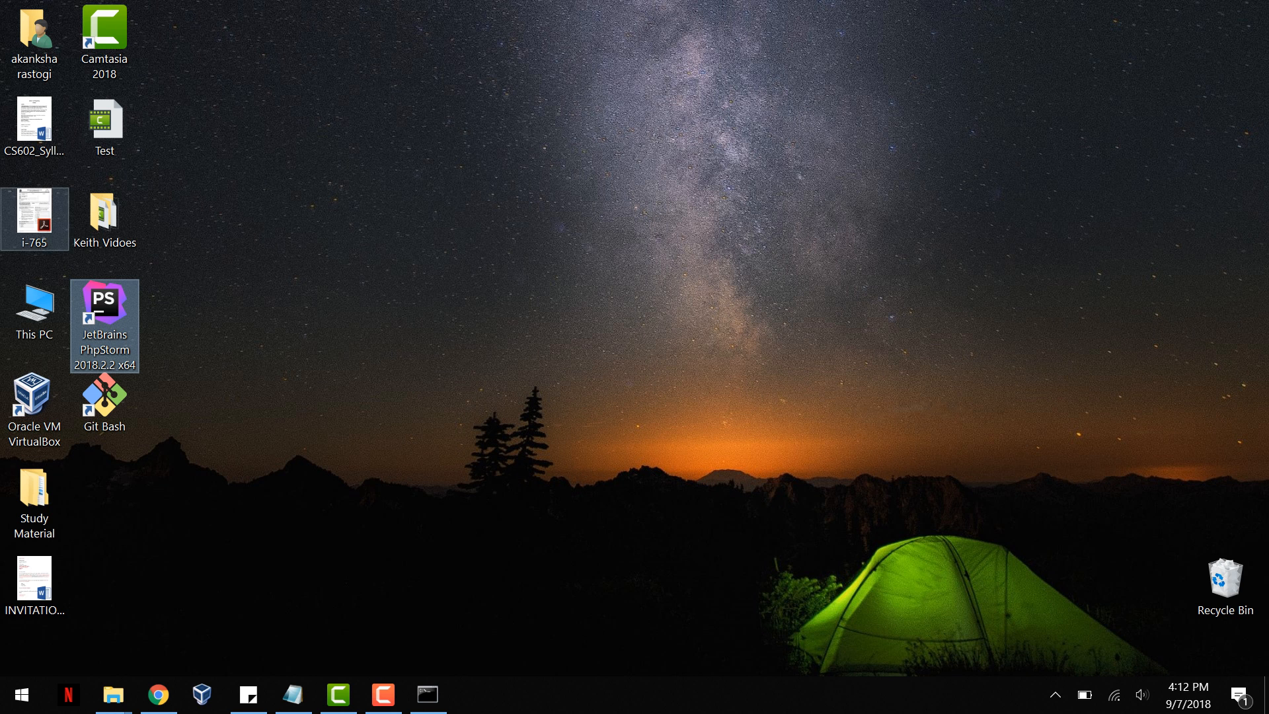
pyautogui.doubleClick(121, 361)
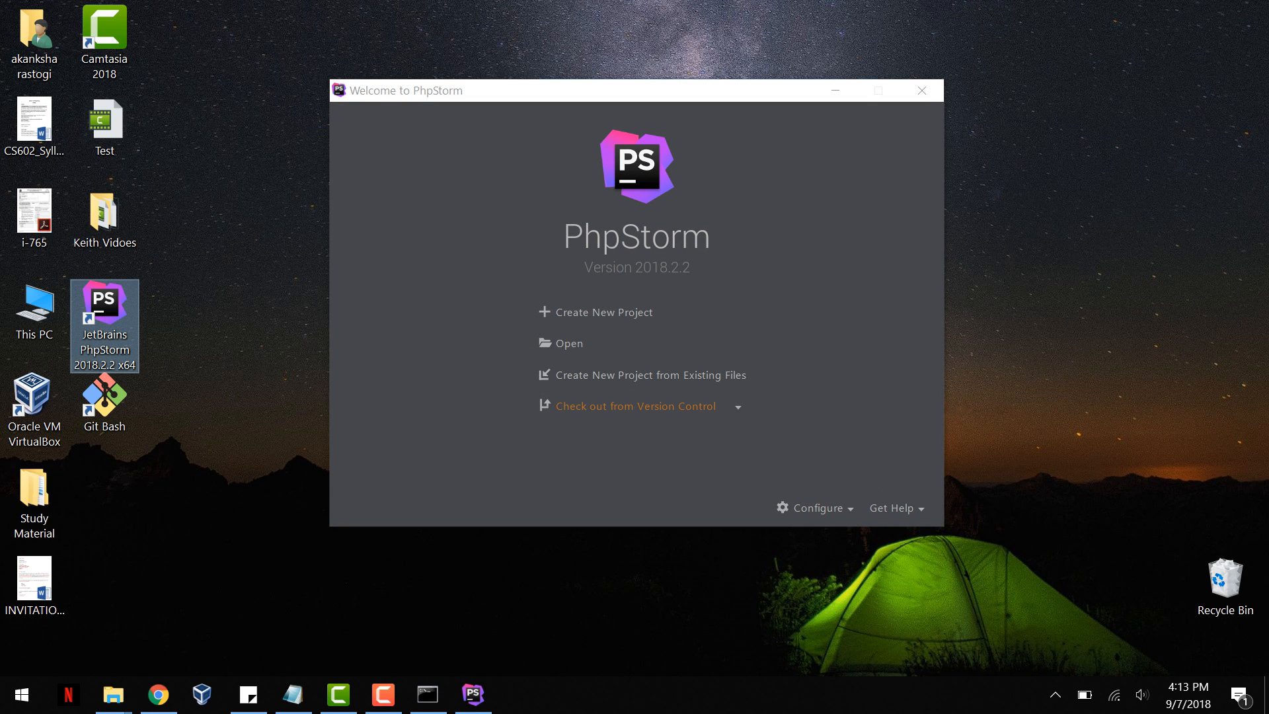
pyautogui.click(636, 407)
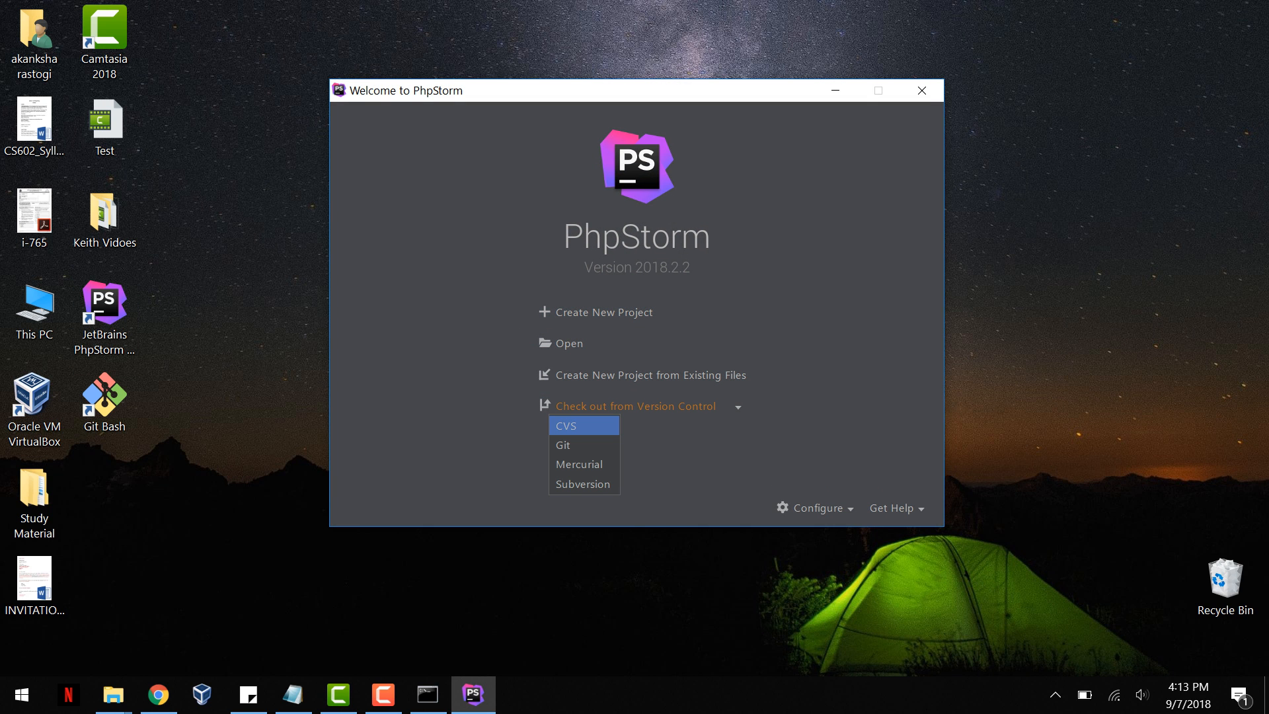
pyautogui.click(585, 445)
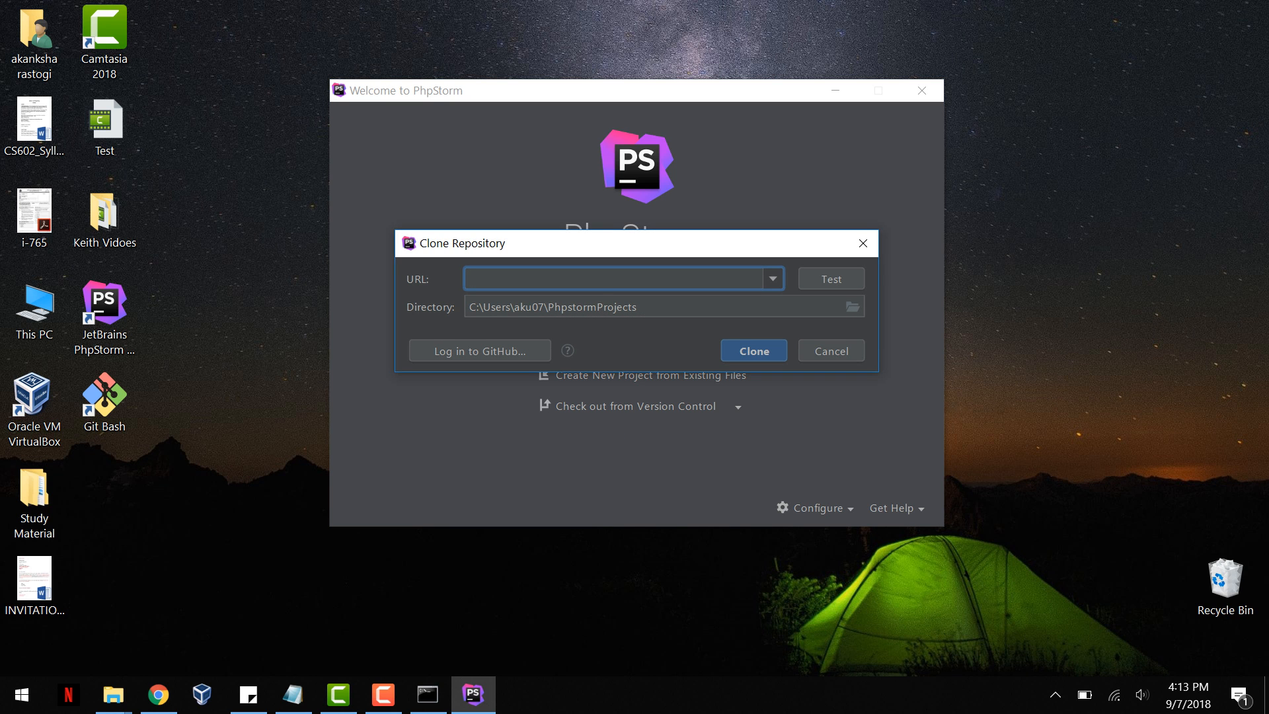
pyautogui.rightClick(512, 280)
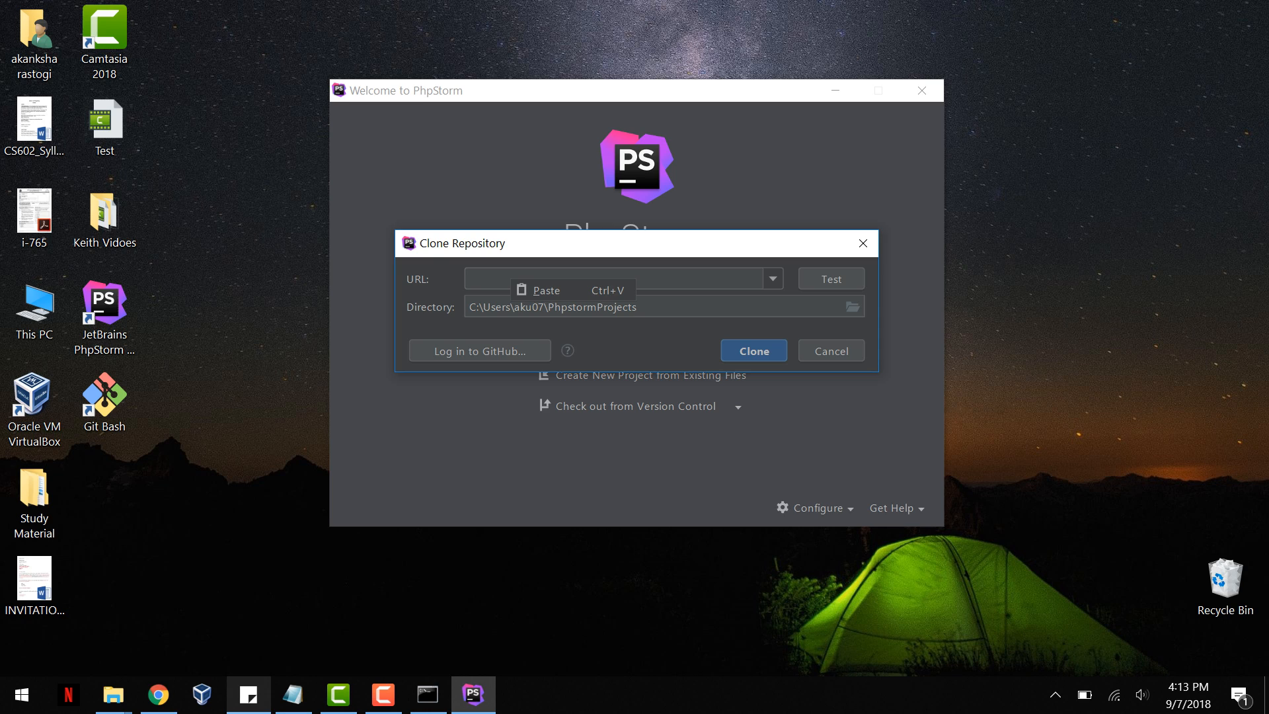
pyautogui.click(158, 694)
pyautogui.rightClick(669, 243)
pyautogui.click(704, 252)
pyautogui.click(1157, 14)
pyautogui.rightClick(508, 280)
pyautogui.click(529, 289)
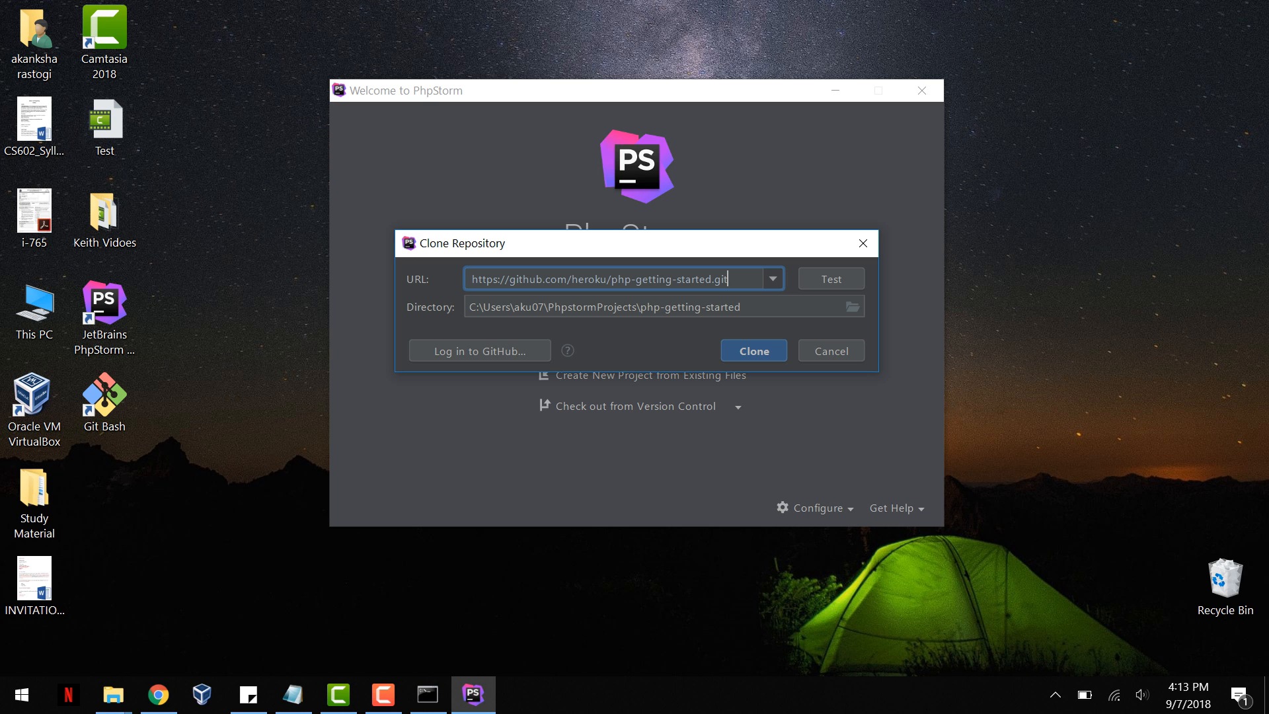
pyautogui.press('Return')
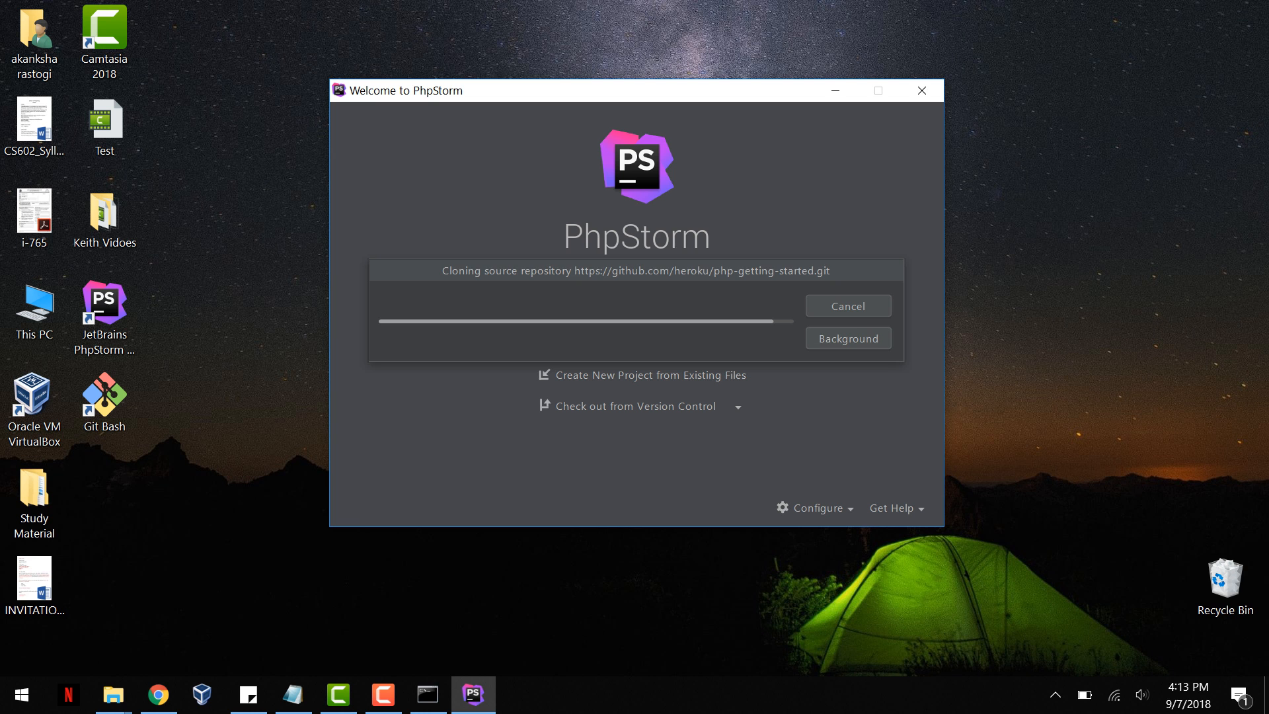
pyautogui.press('Return')
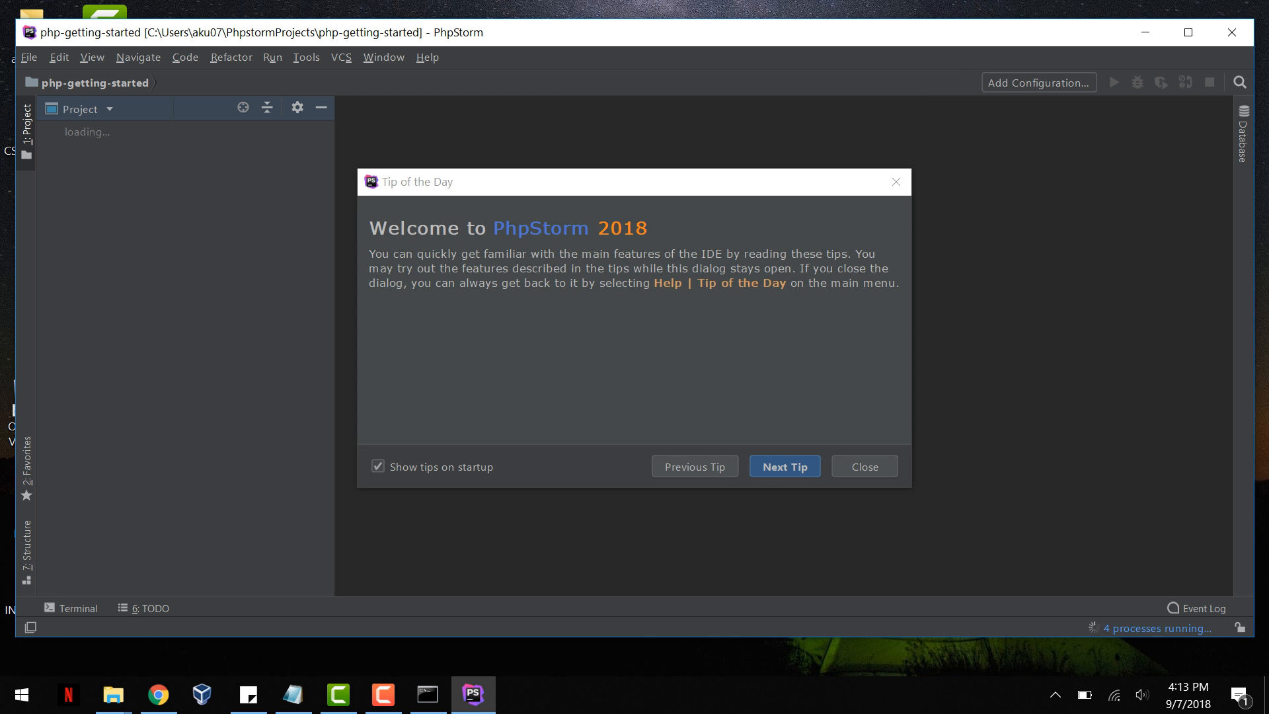
# Step: Dismiss the Tip of the Day and expand the web and views folders in the project tree
pyautogui.click(865, 467)
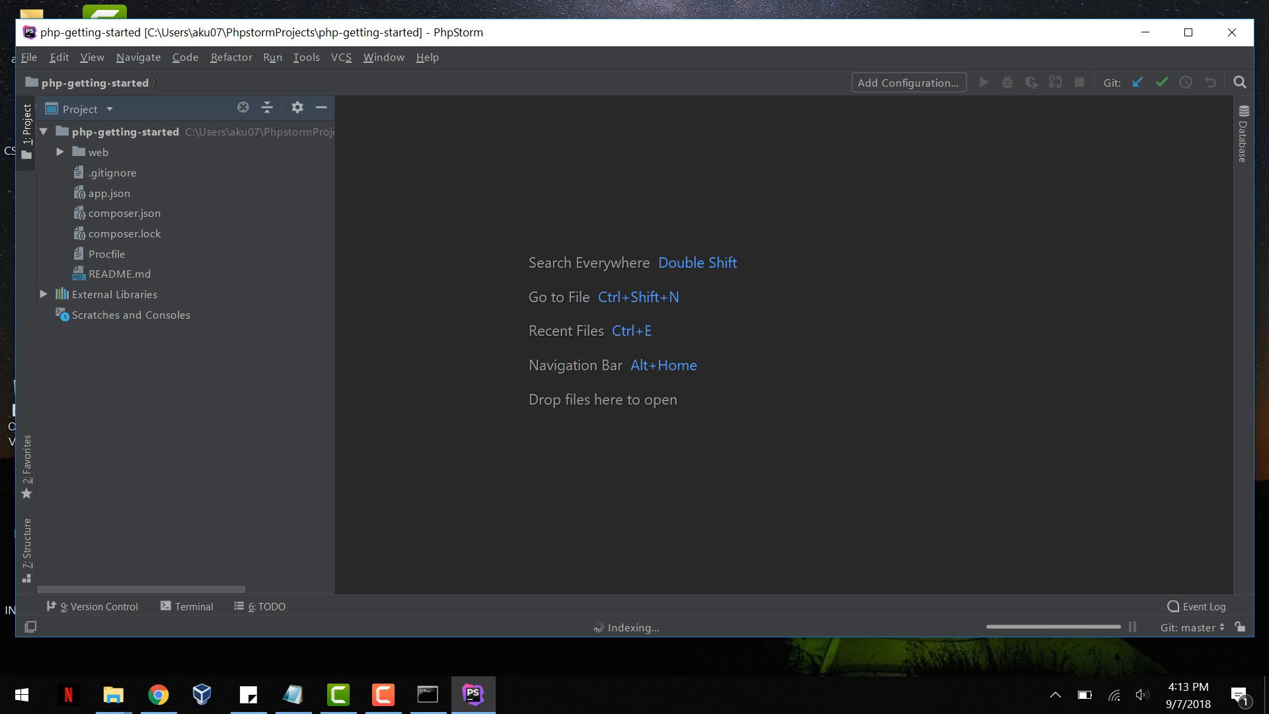
pyautogui.click(60, 152)
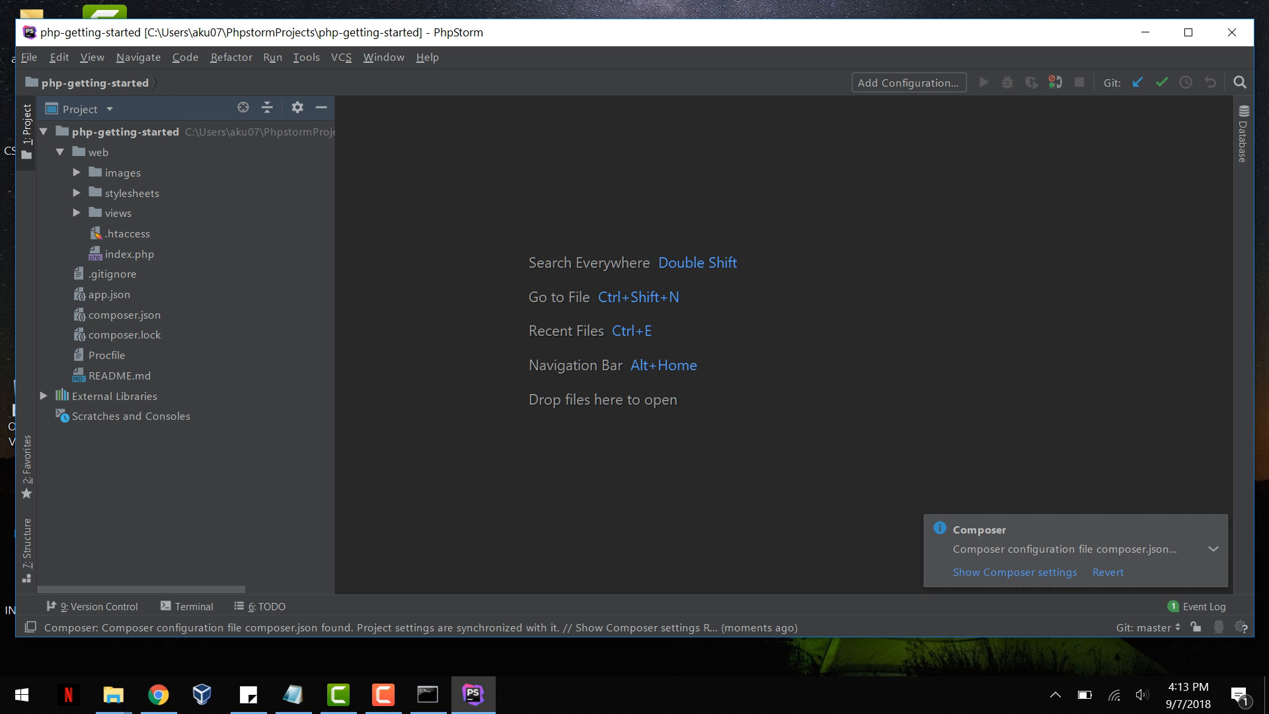
pyautogui.click(76, 213)
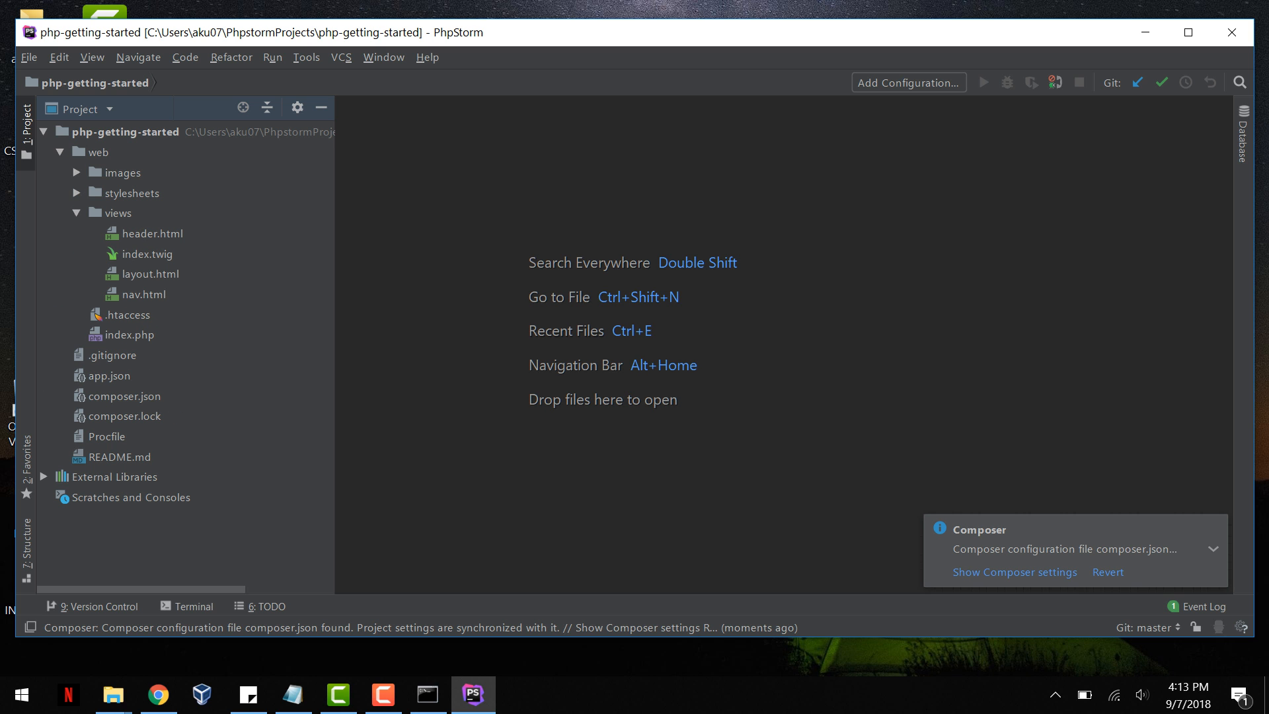
pyautogui.click(158, 694)
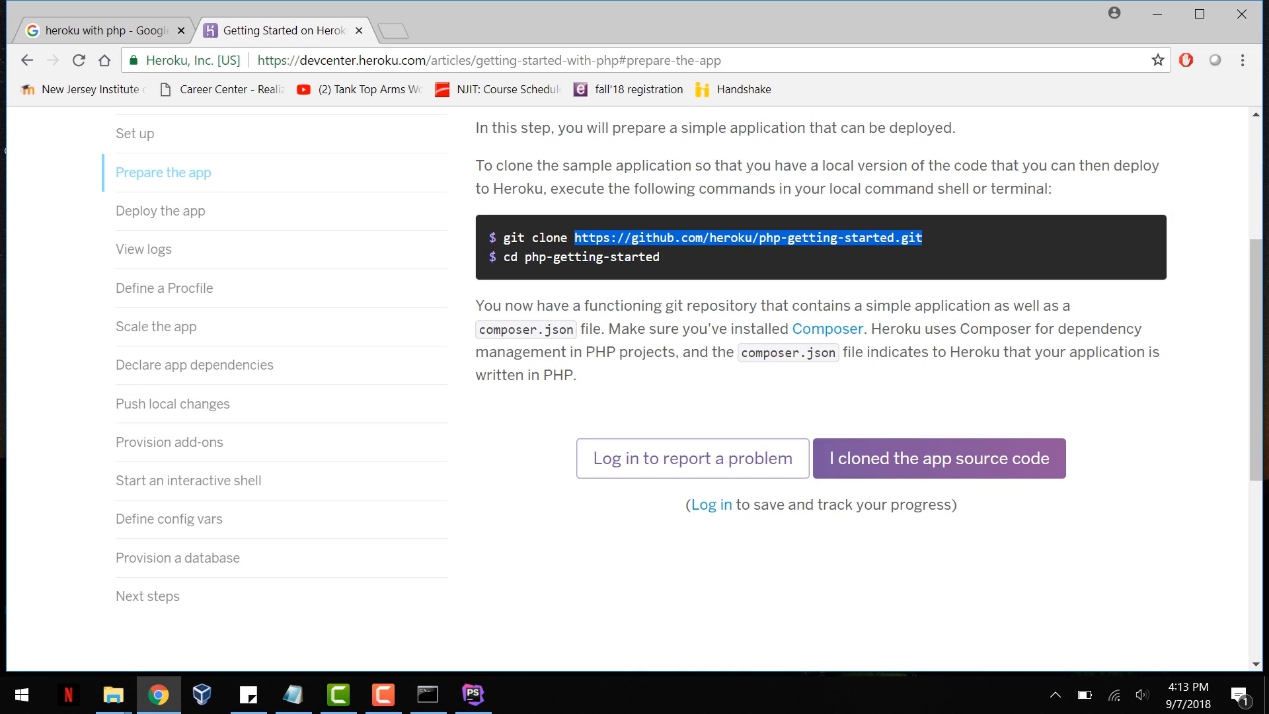
pyautogui.doubleClick(705, 238)
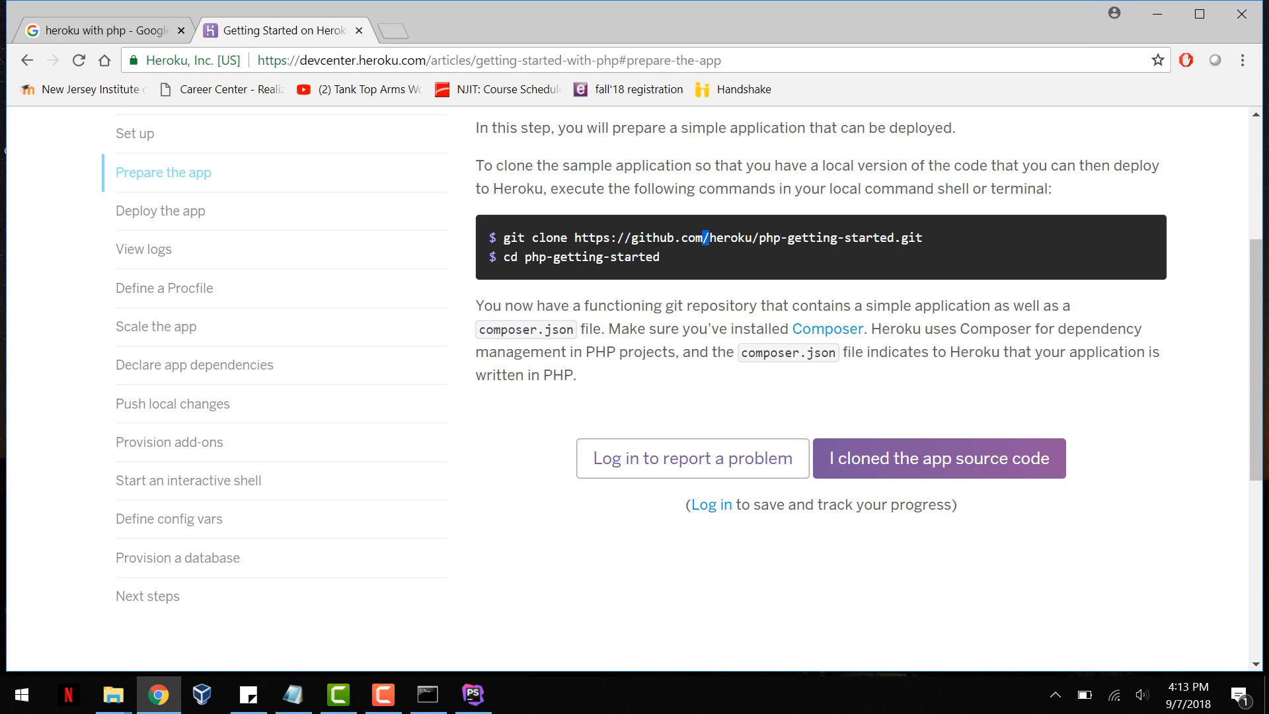
pyautogui.doubleClick(705, 238)
pyautogui.hotkey('alt', 'Tab')
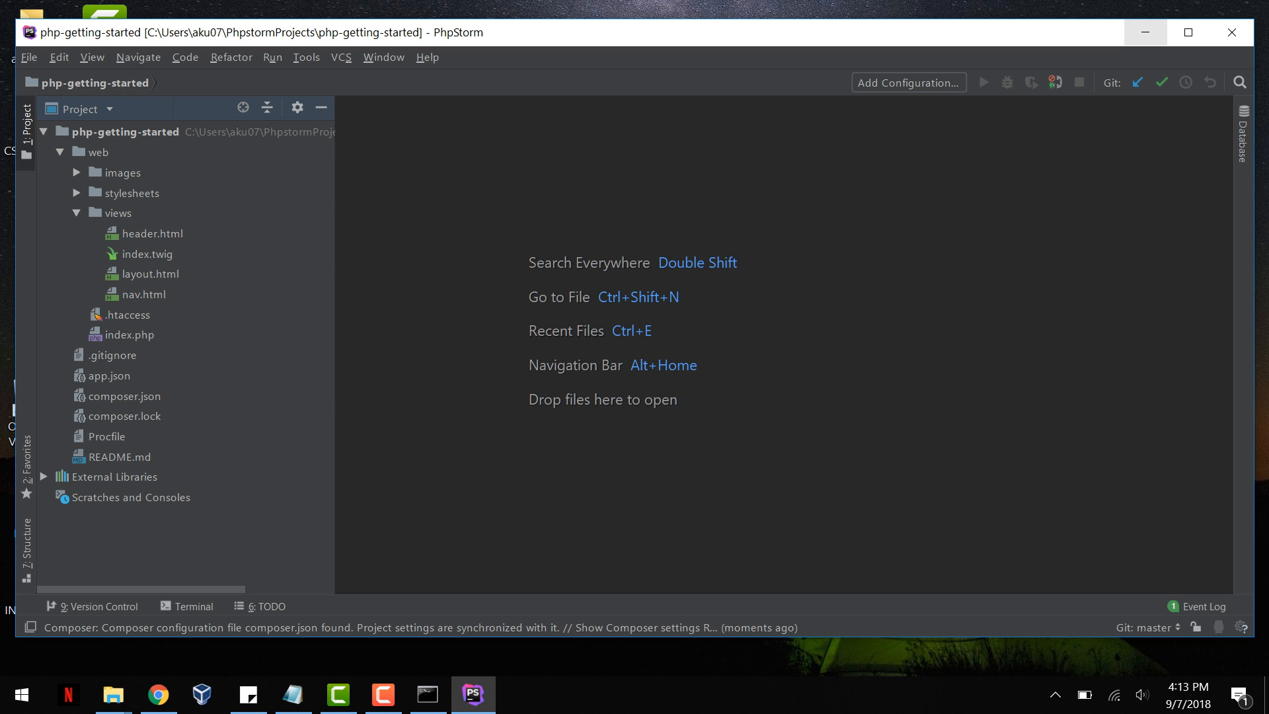
pyautogui.hotkey('alt', 't')
pyautogui.press('Down')
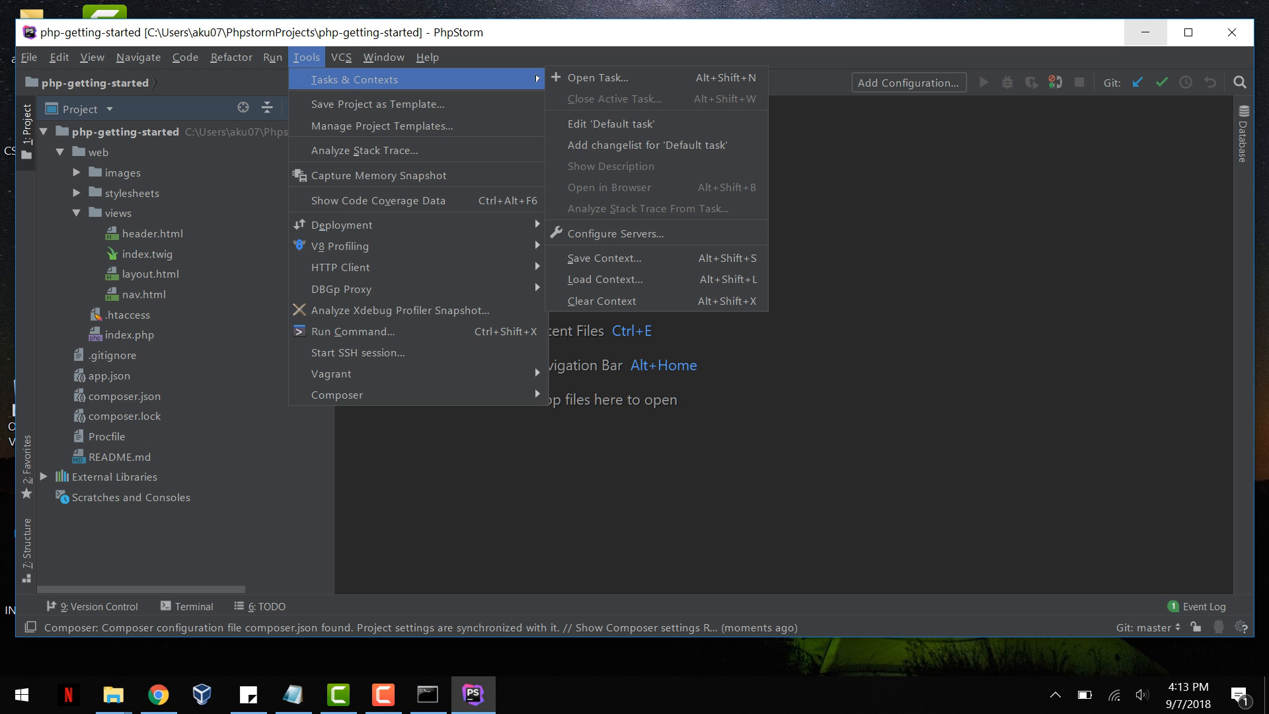
pyautogui.moveTo(341, 58)
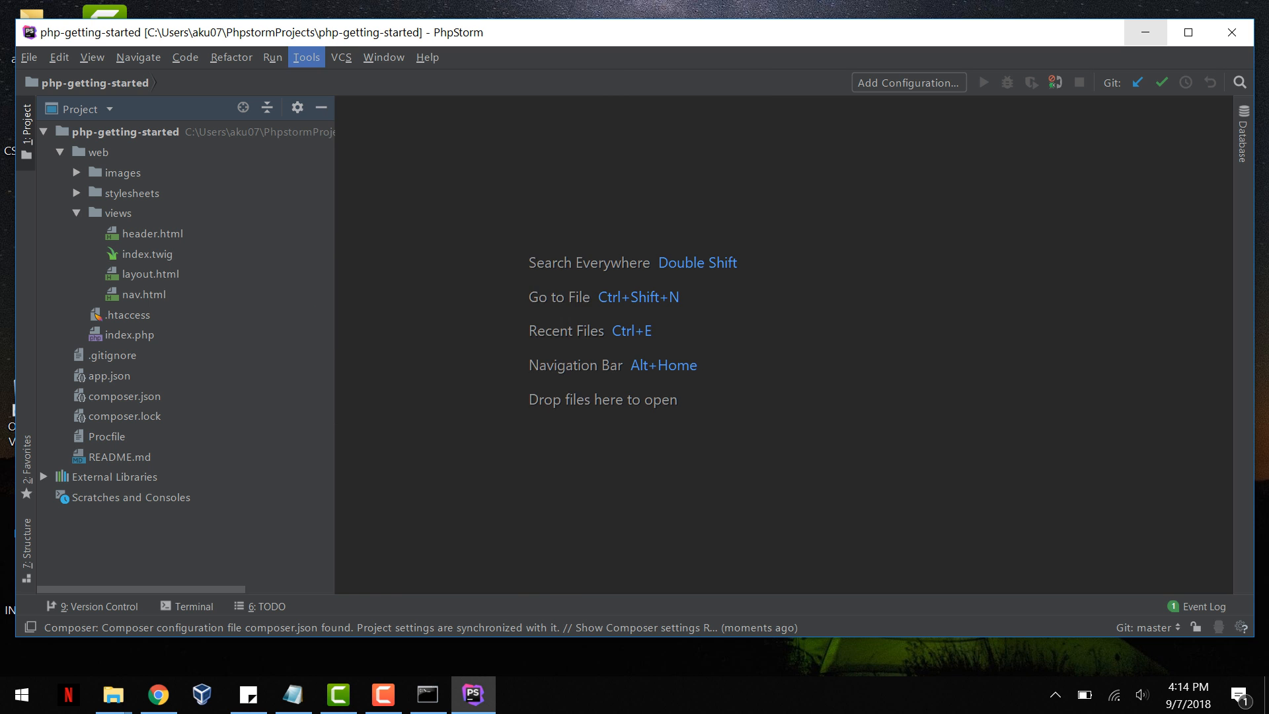
# Step: Show the built-in Terminal for the php-getting-started project
pyautogui.moveTo(93, 58)
pyautogui.moveTo(134, 80)
pyautogui.click(357, 268)
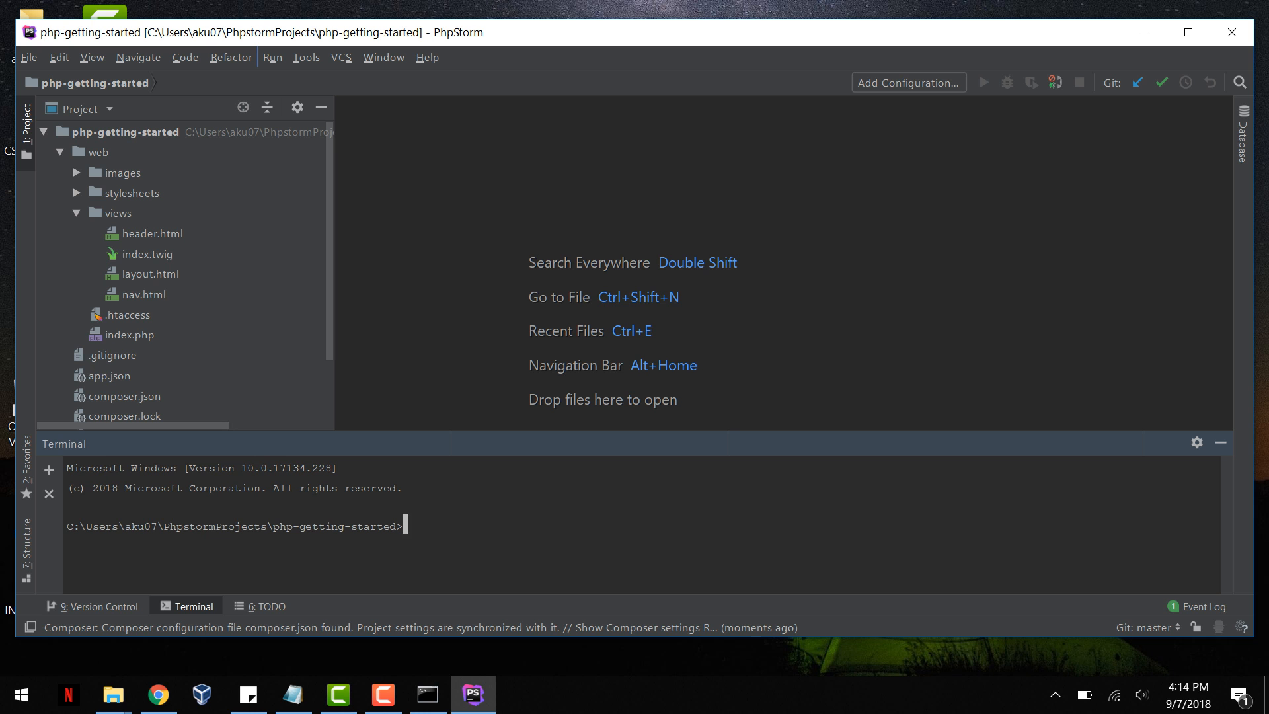
# Step: Open the PHP page under Languages & Frameworks in the project settings
pyautogui.click(30, 58)
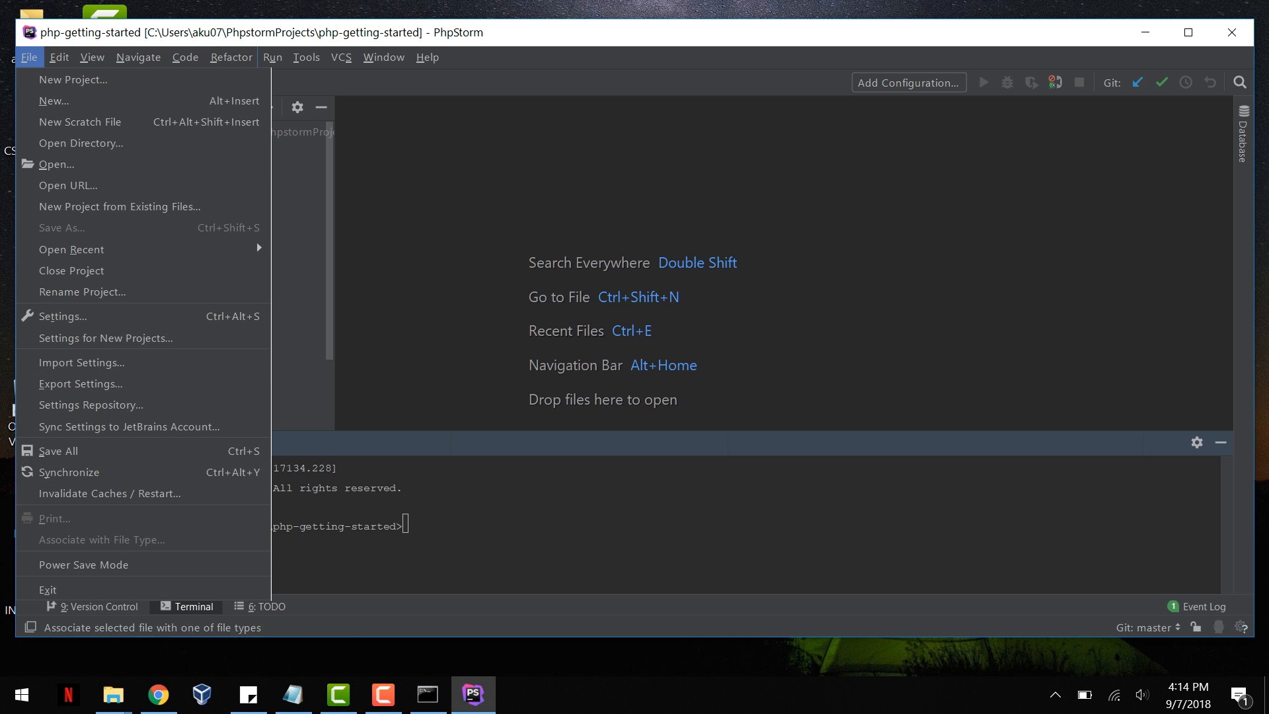
pyautogui.press('Up')
pyautogui.press('Up')
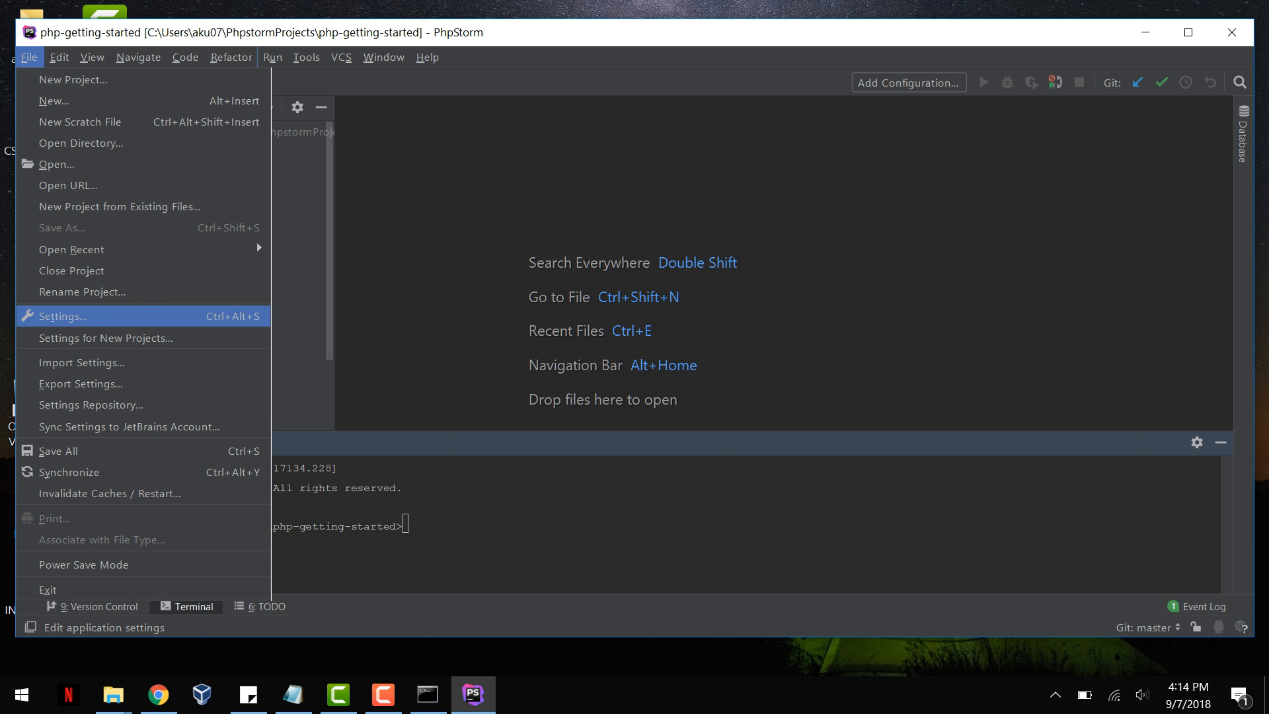
pyautogui.press('Return')
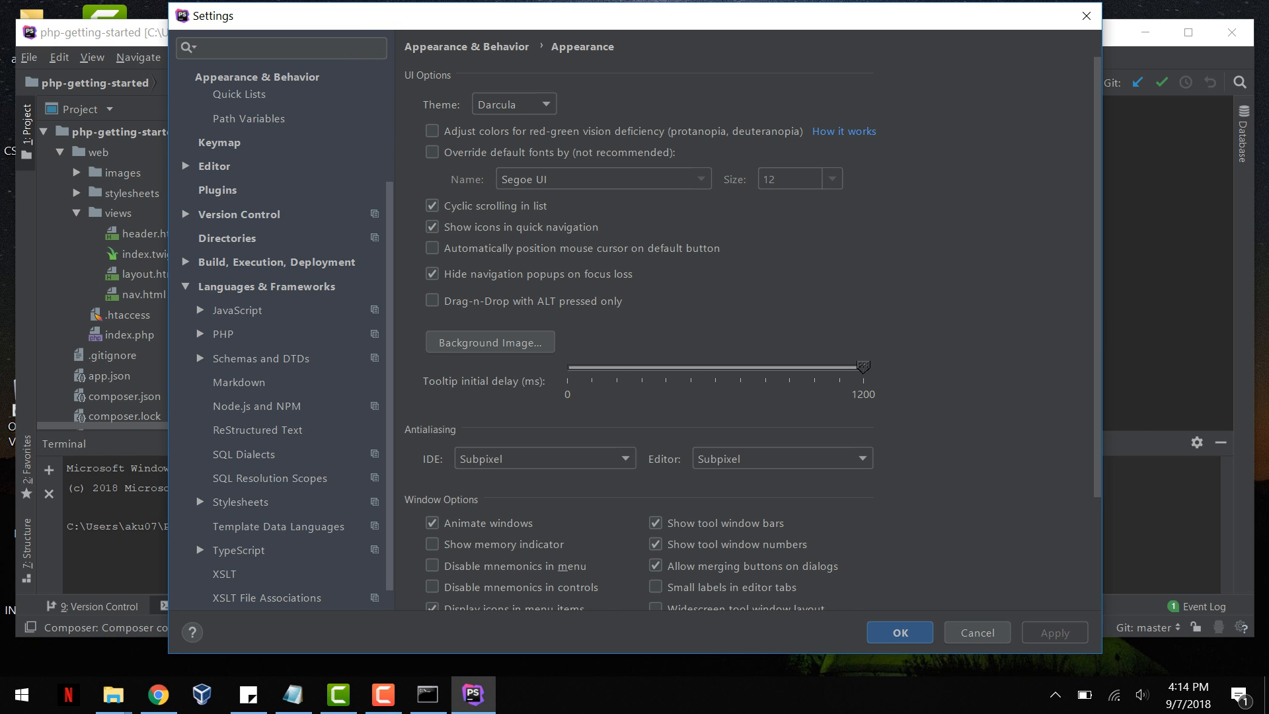
pyautogui.click(223, 334)
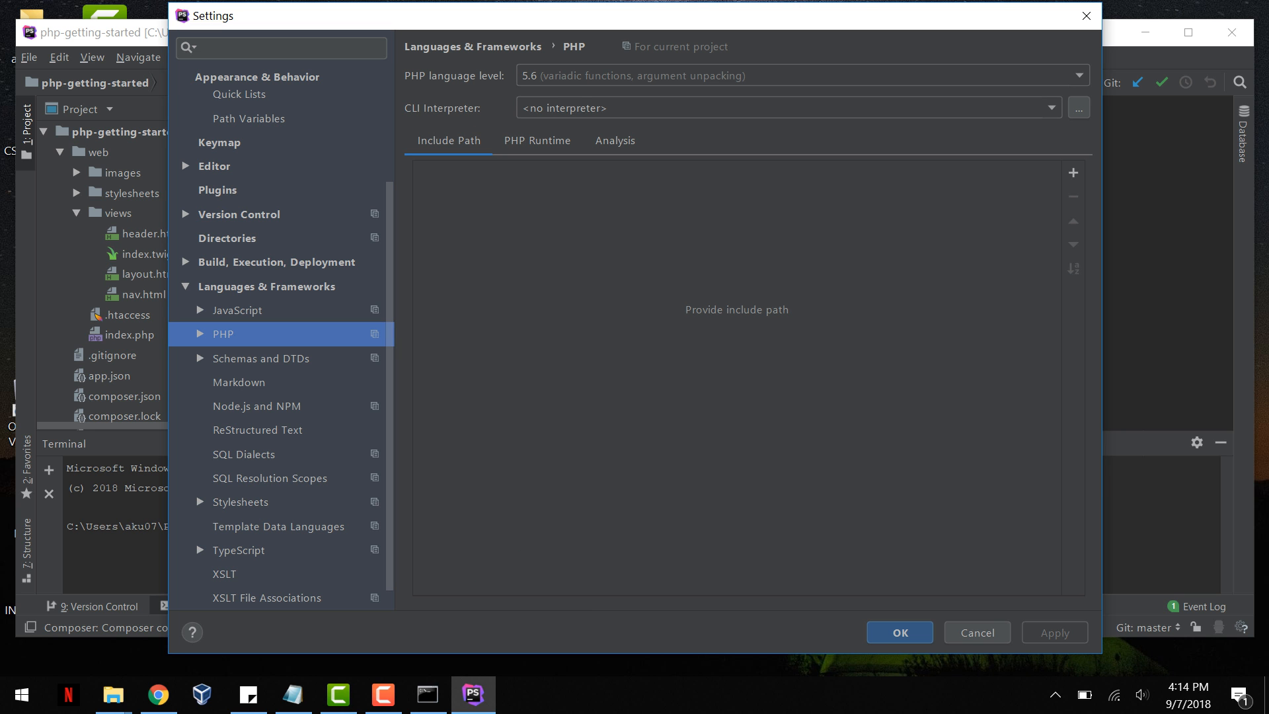
# Step: Add the PHP 7.1 CLI interpreter that uses C:\PHP7\php.exe, apply it to the project and save the settings
pyautogui.click(1079, 108)
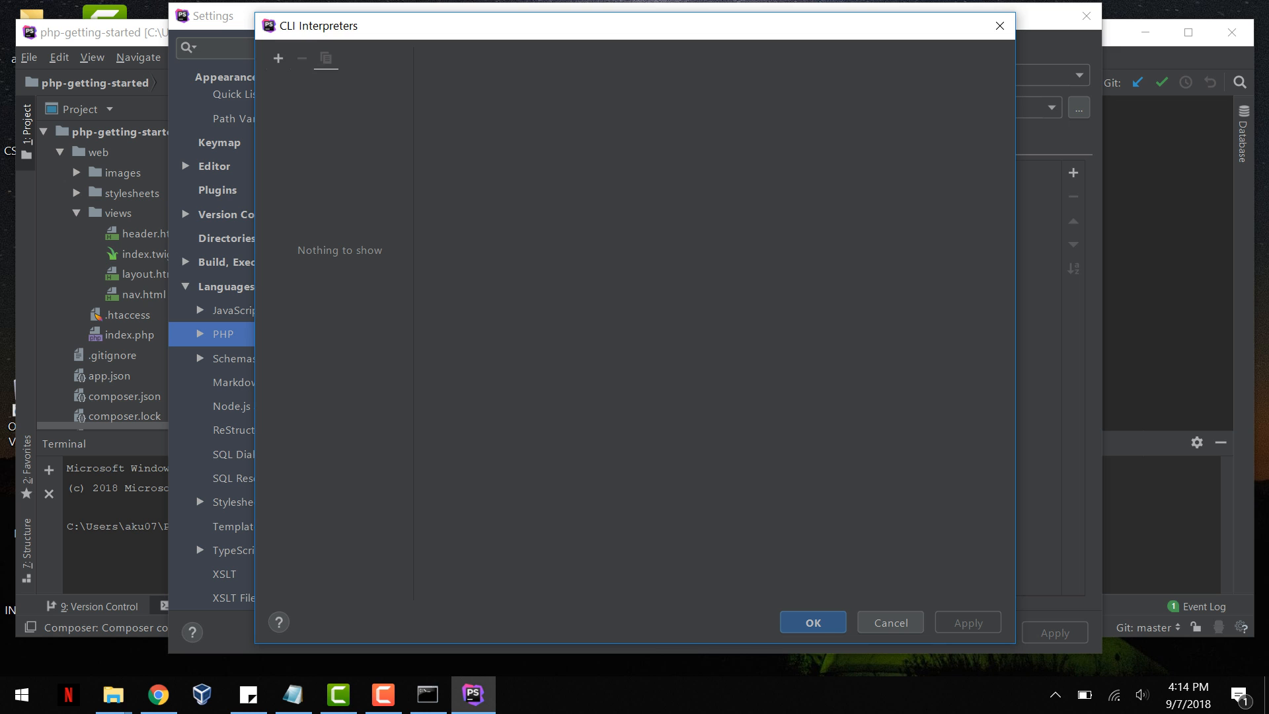
pyautogui.click(278, 58)
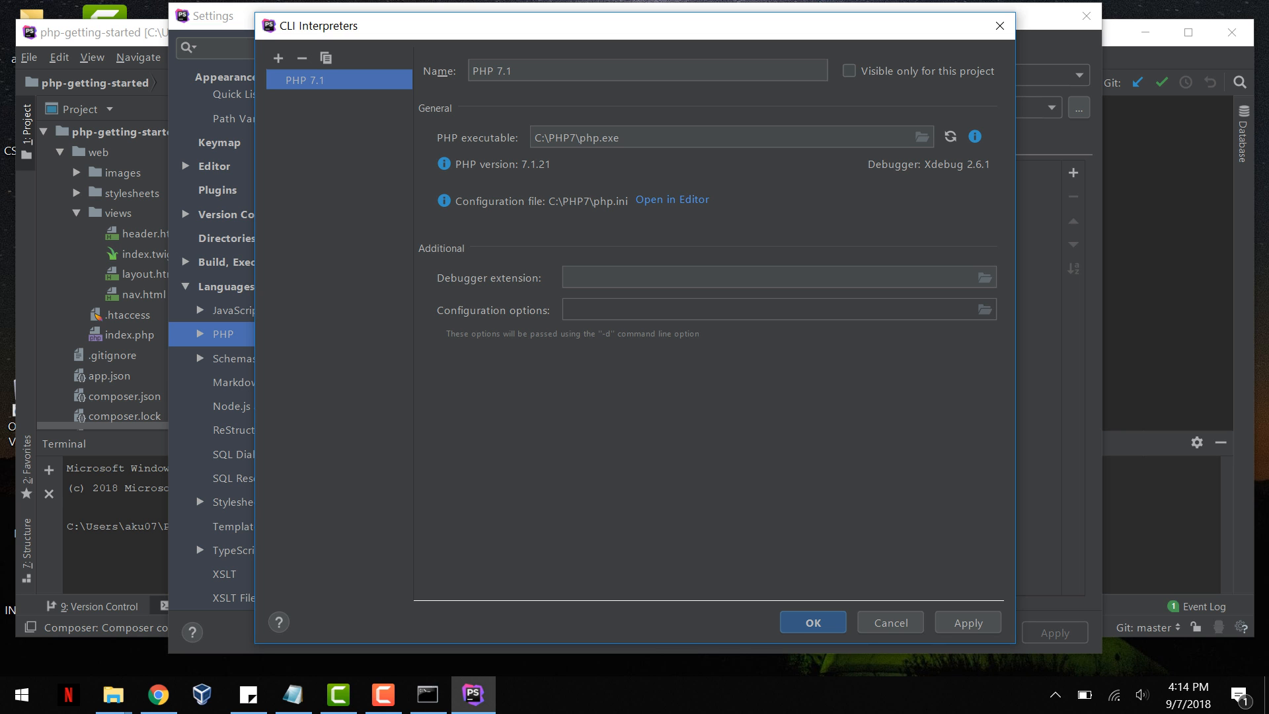
pyautogui.click(969, 623)
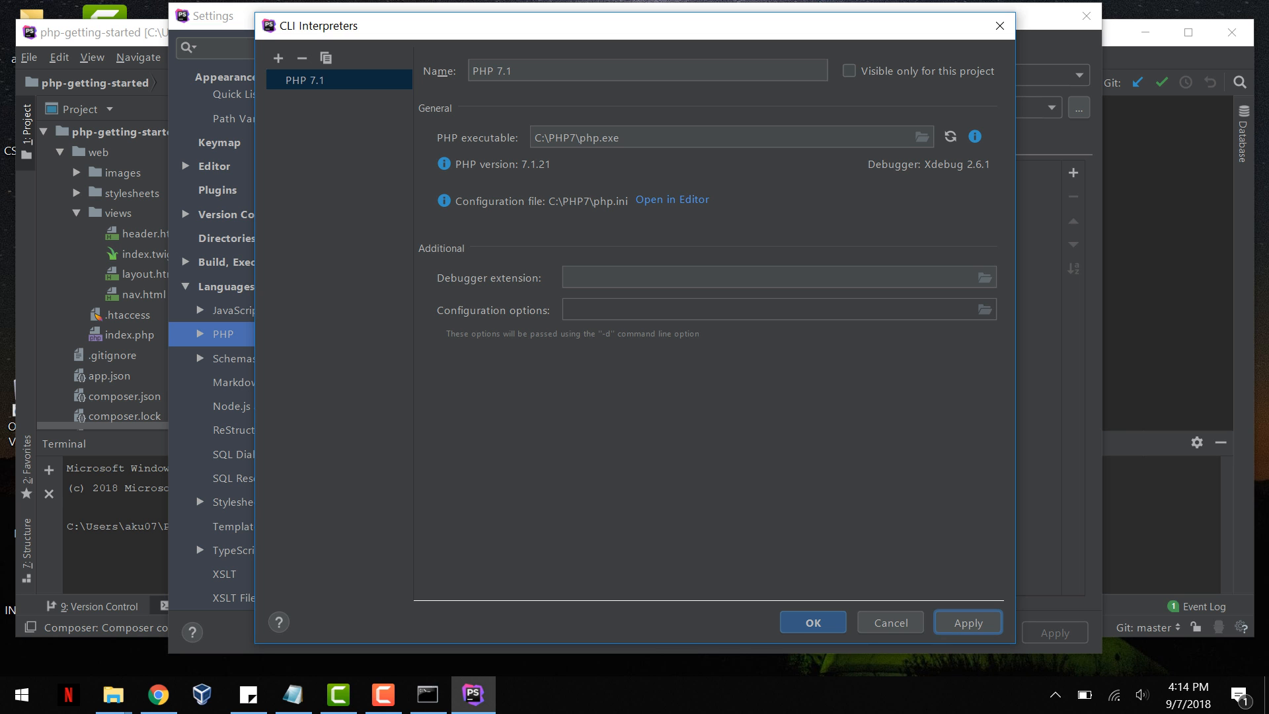
pyautogui.click(813, 623)
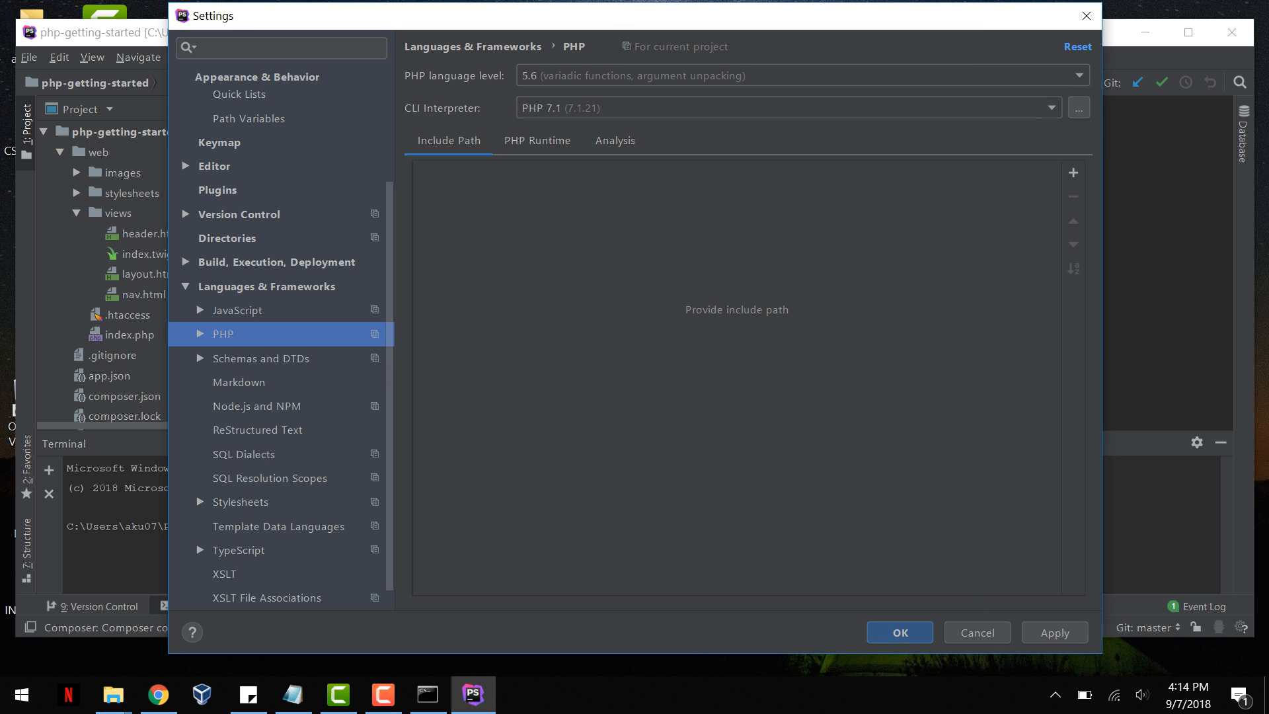
pyautogui.press('Return')
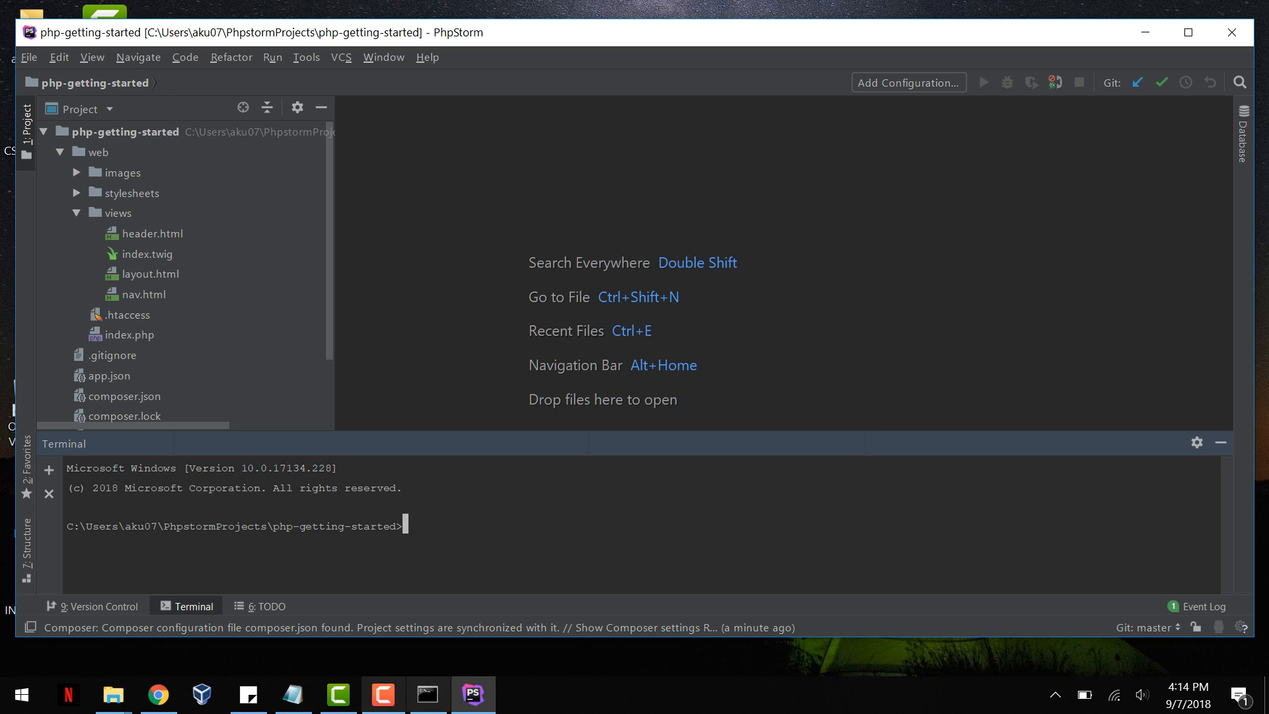
pyautogui.moveTo(383, 695)
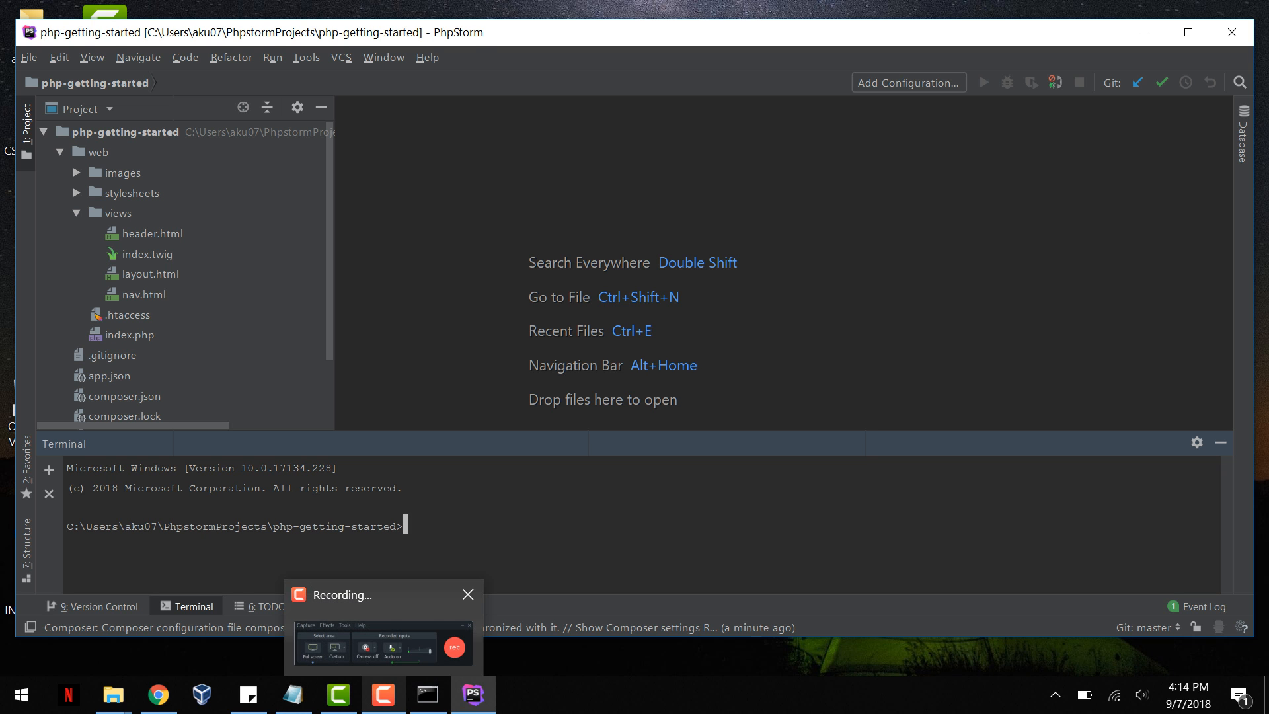
pyautogui.click(385, 638)
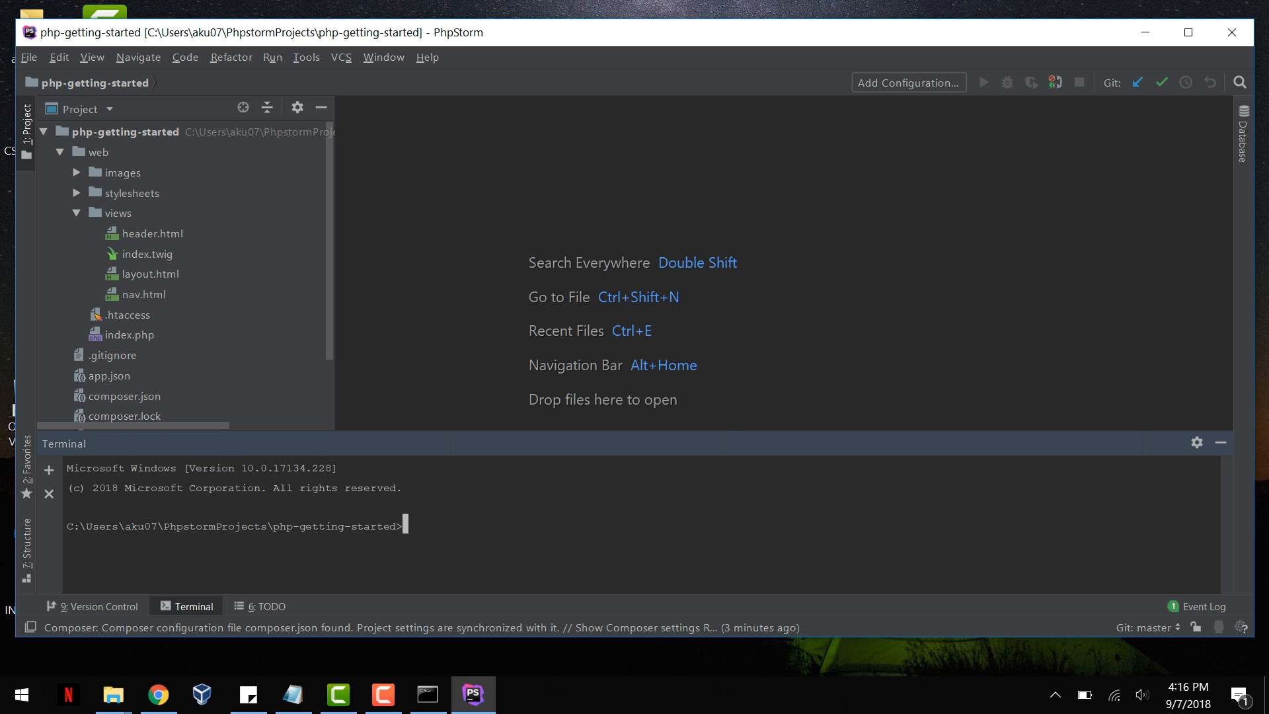
# Step: Create a new run/debug configuration based on the JavaScript Debug template
pyautogui.hotkey('alt', 'u')
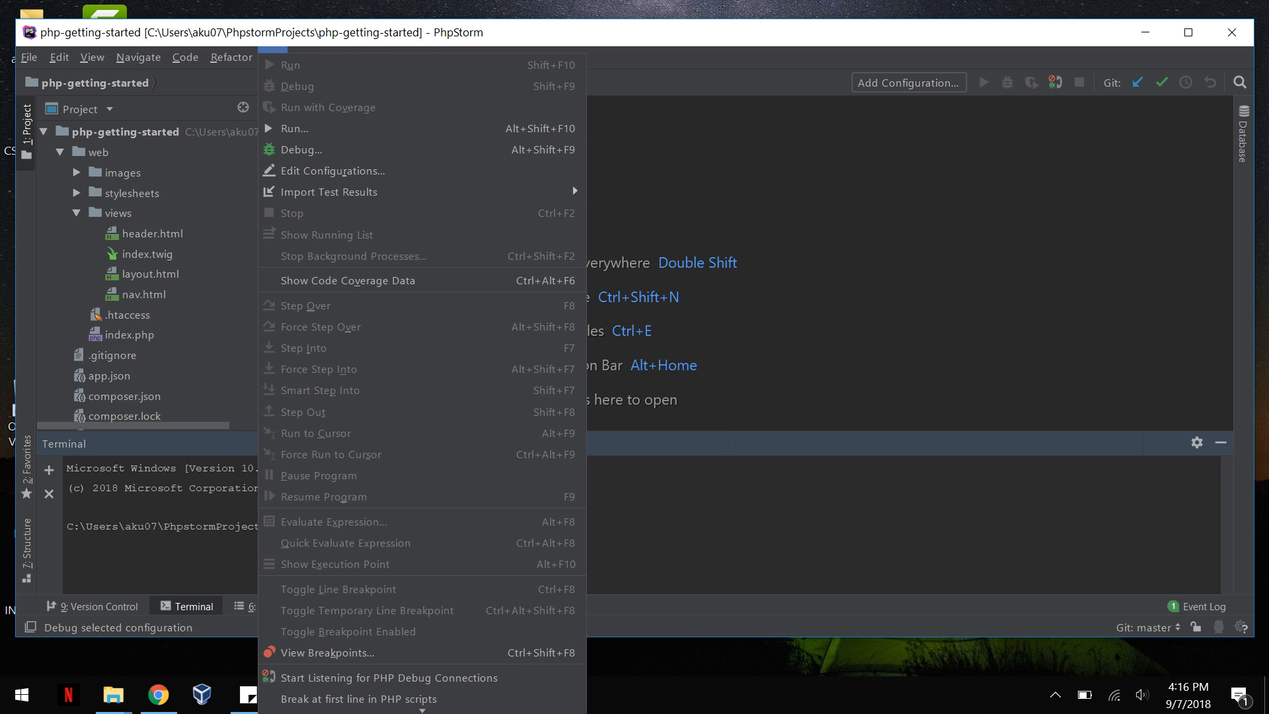
pyautogui.click(332, 171)
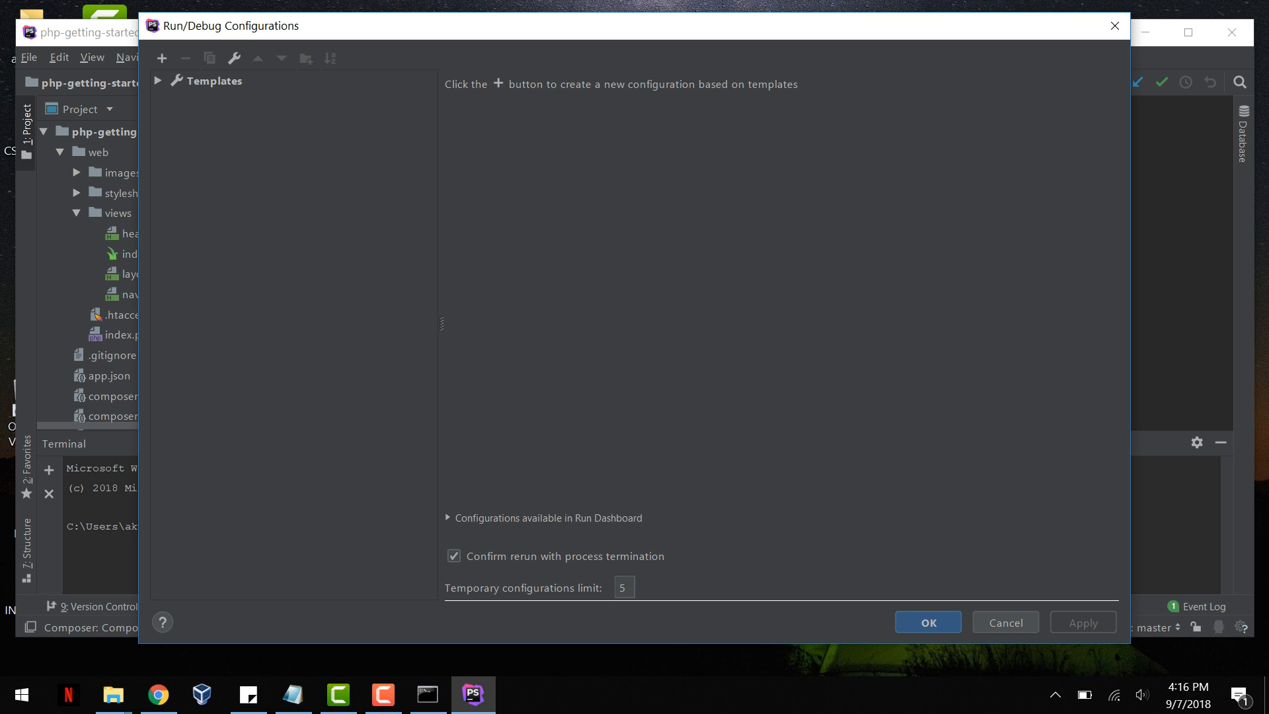
pyautogui.click(158, 80)
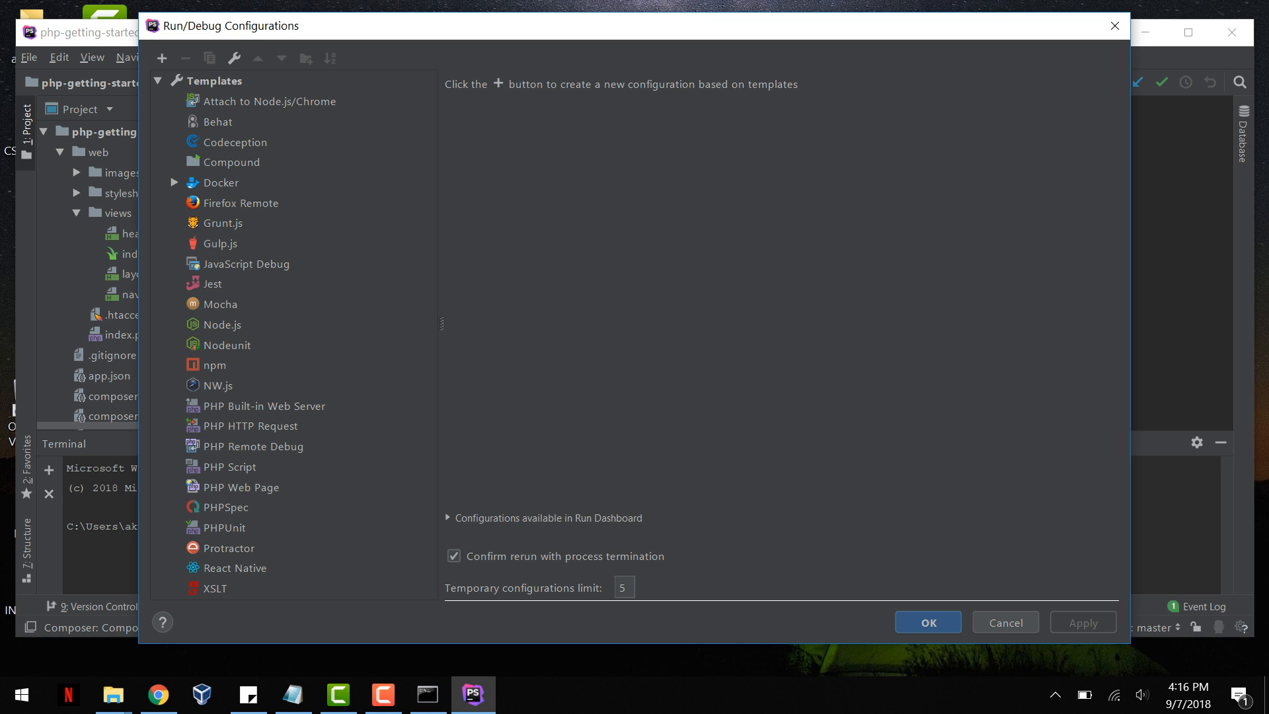
pyautogui.click(246, 264)
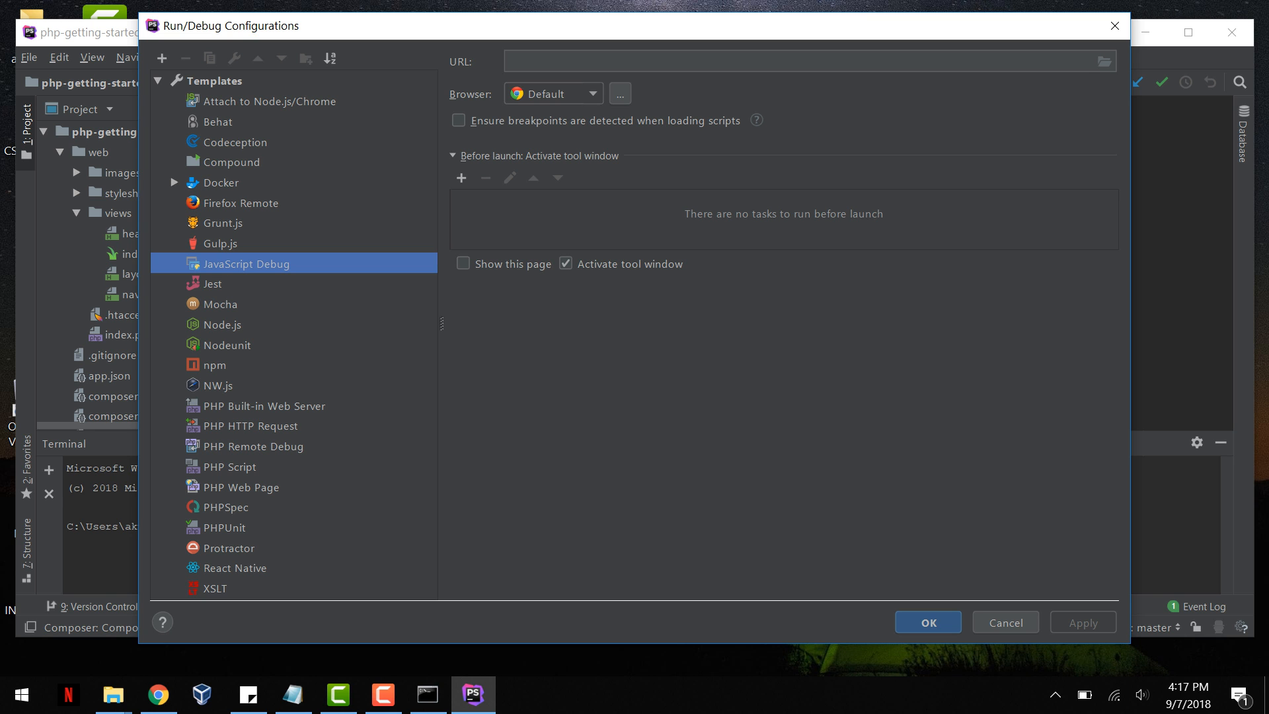
pyautogui.click(158, 80)
pyautogui.click(162, 58)
pyautogui.press('Up')
pyautogui.press('Return')
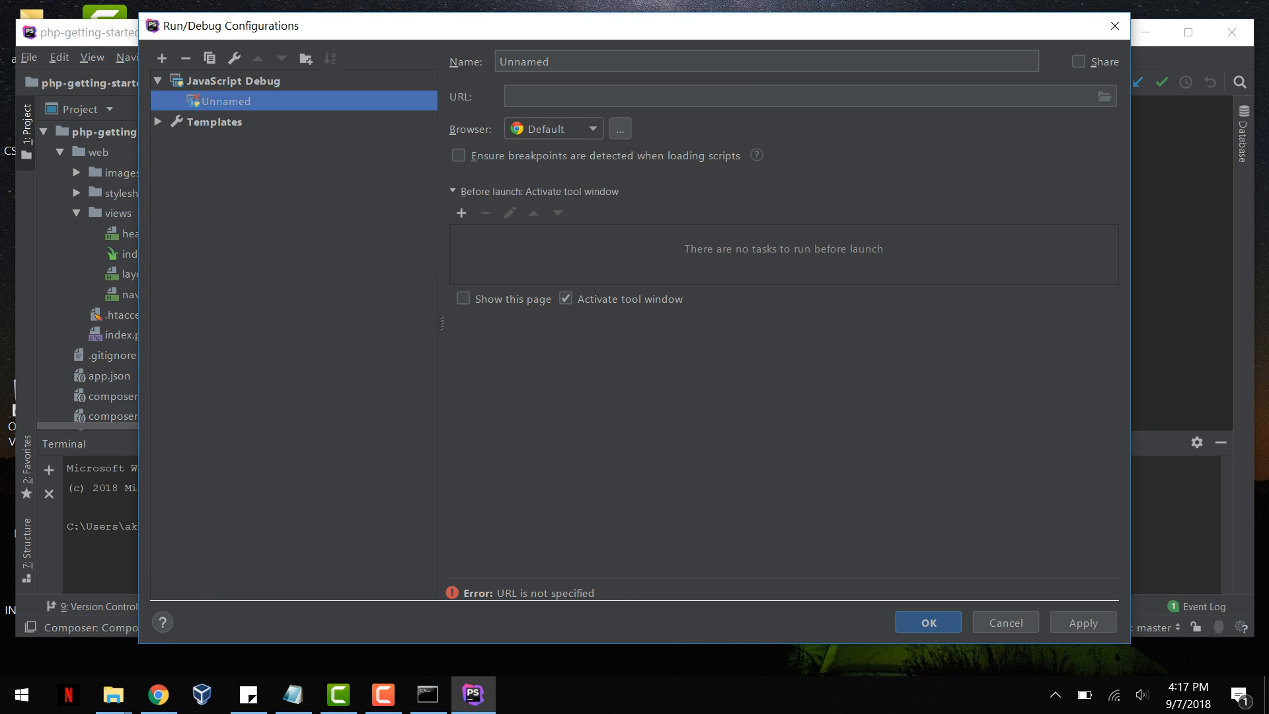
# Step: Set the configuration's URL by choosing index.php from the project's web folder, and save the configuration
pyautogui.click(1105, 97)
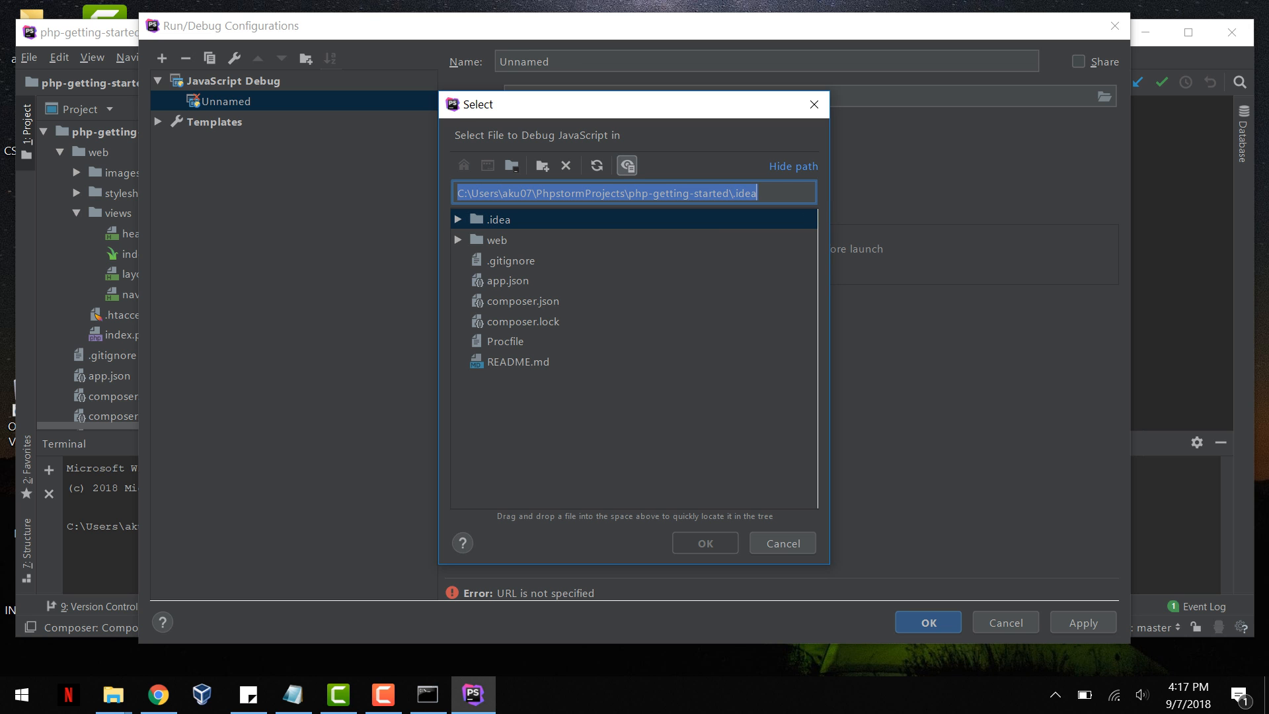
pyautogui.click(458, 240)
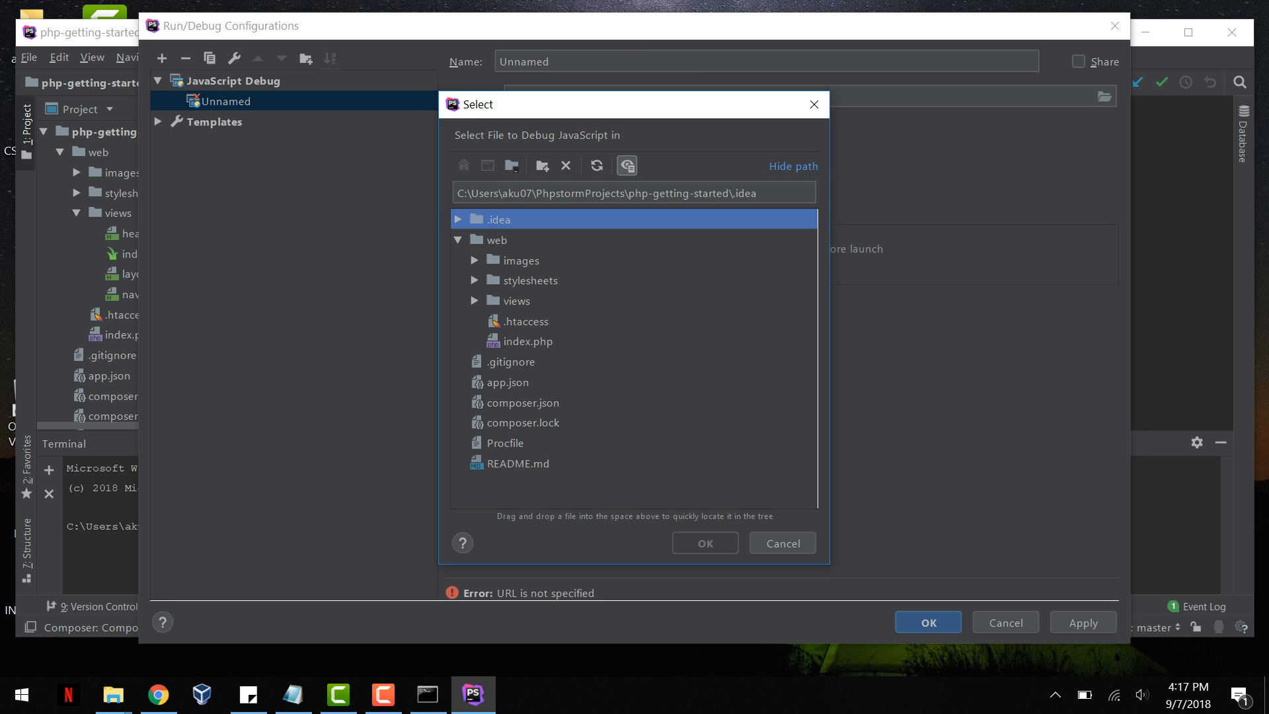
pyautogui.click(528, 342)
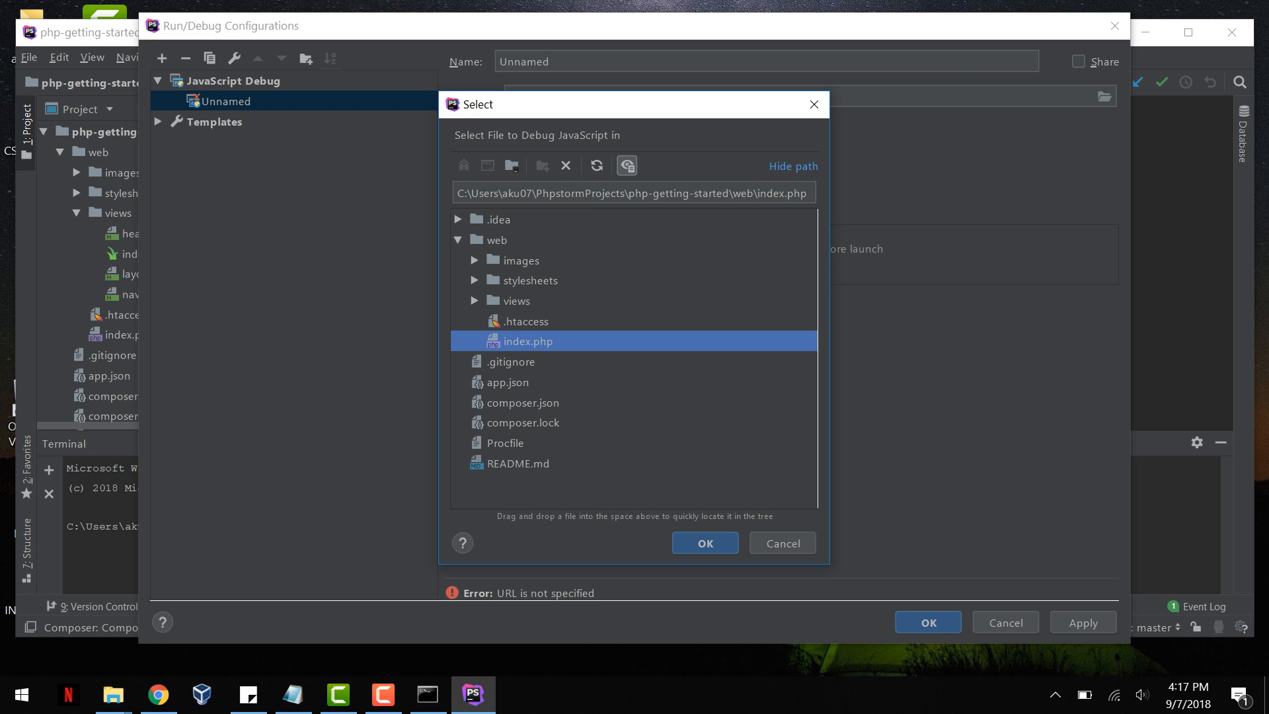
pyautogui.press('Return')
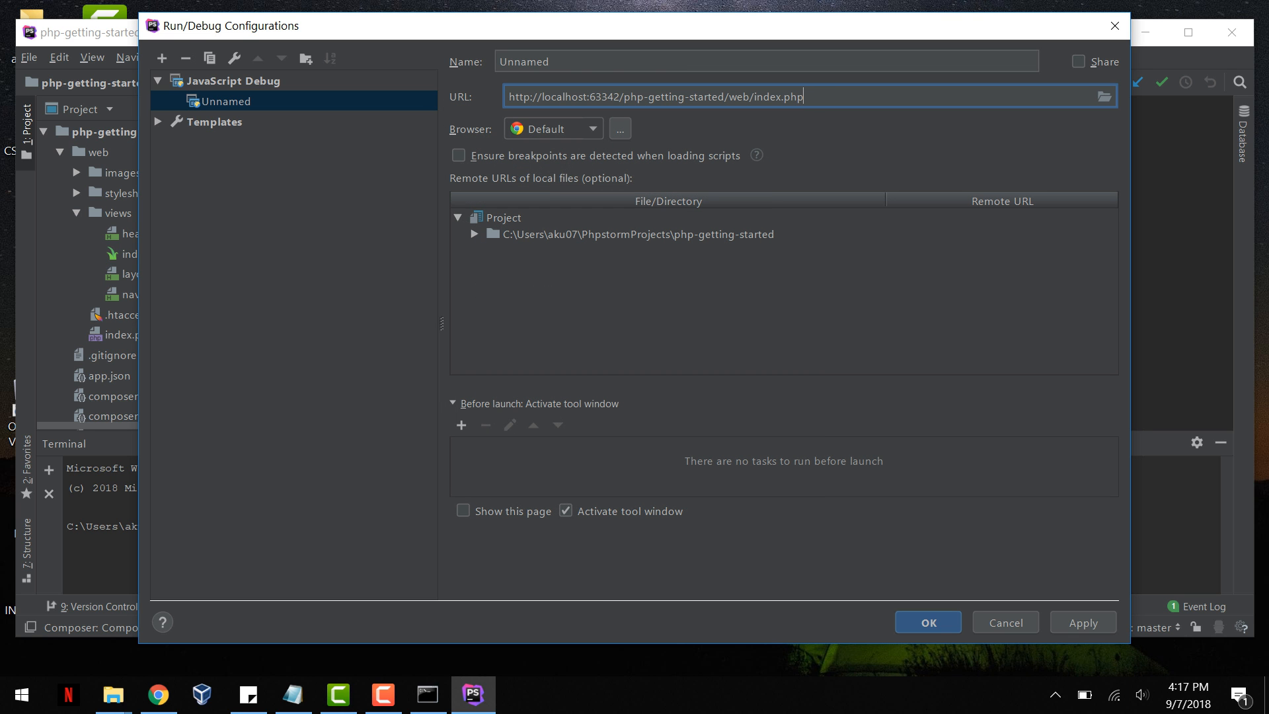
pyautogui.click(1083, 623)
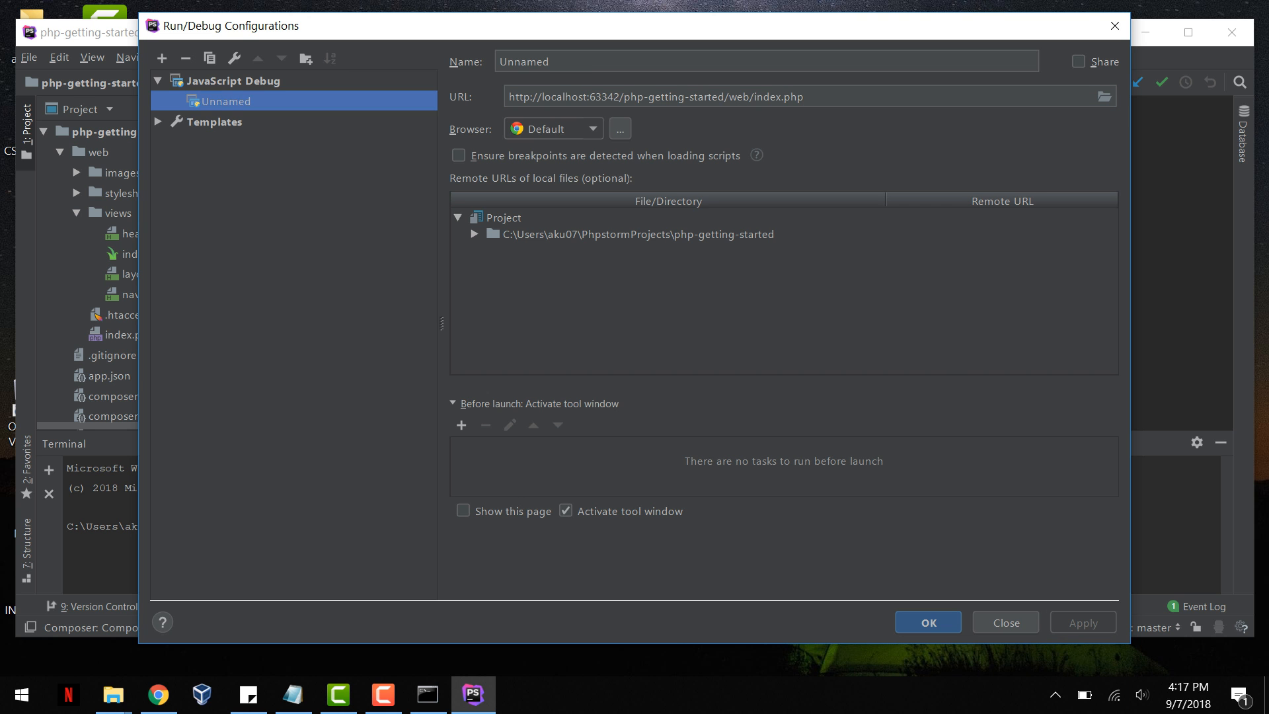
pyautogui.press('Return')
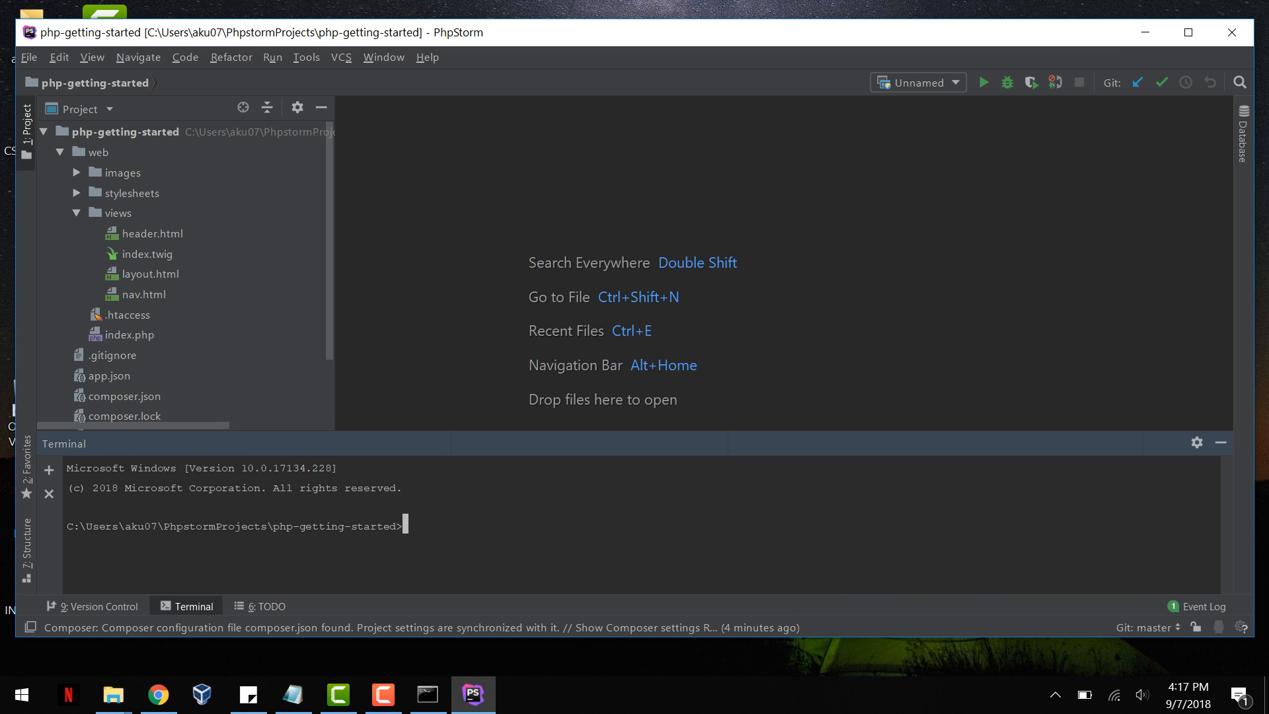
# Step: Open web/index.php, decline adding vcs.xml to Git, and open views/index.twig in the editor
pyautogui.doubleClick(130, 335)
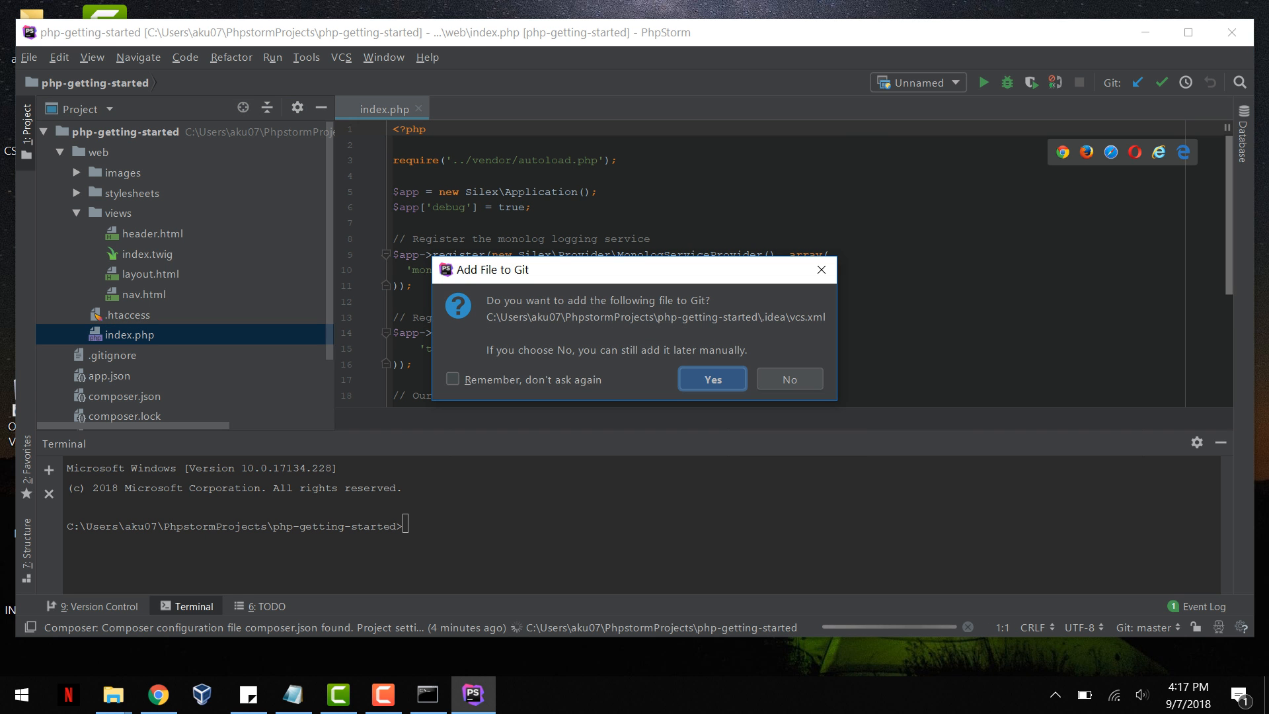
pyautogui.click(790, 379)
pyautogui.scroll(-2, 185, 275)
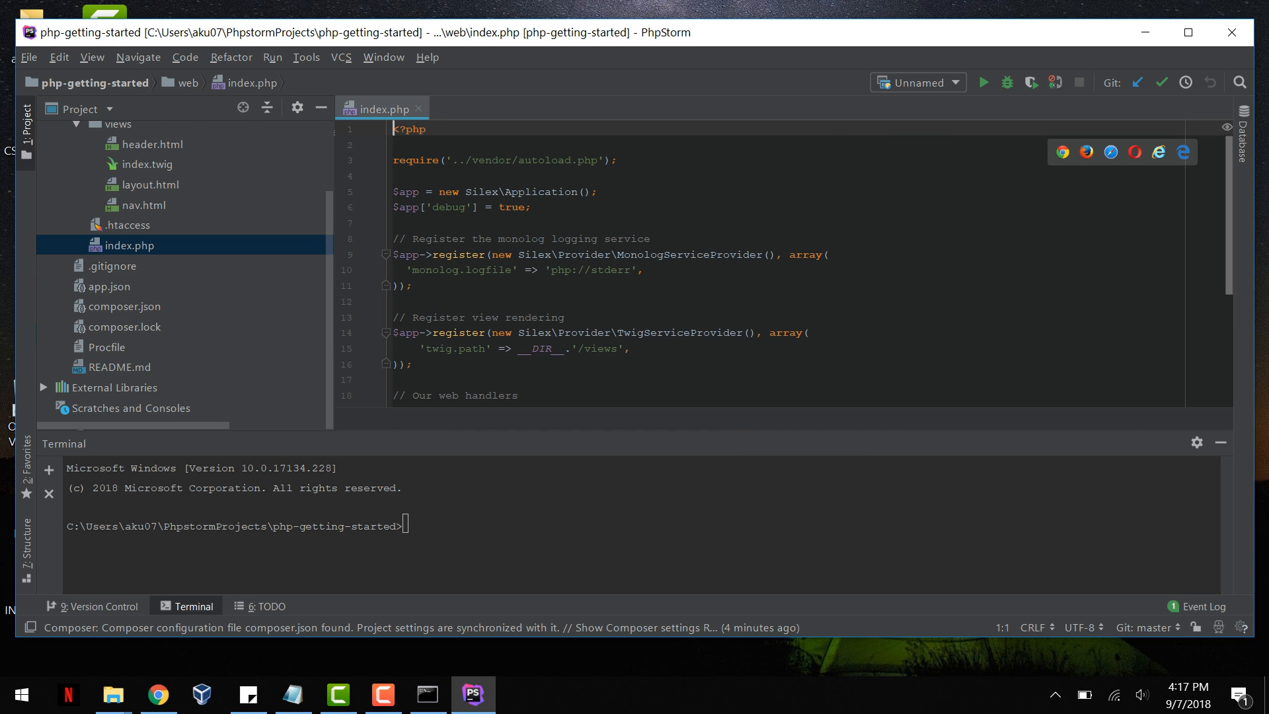
pyautogui.scroll(2, 185, 264)
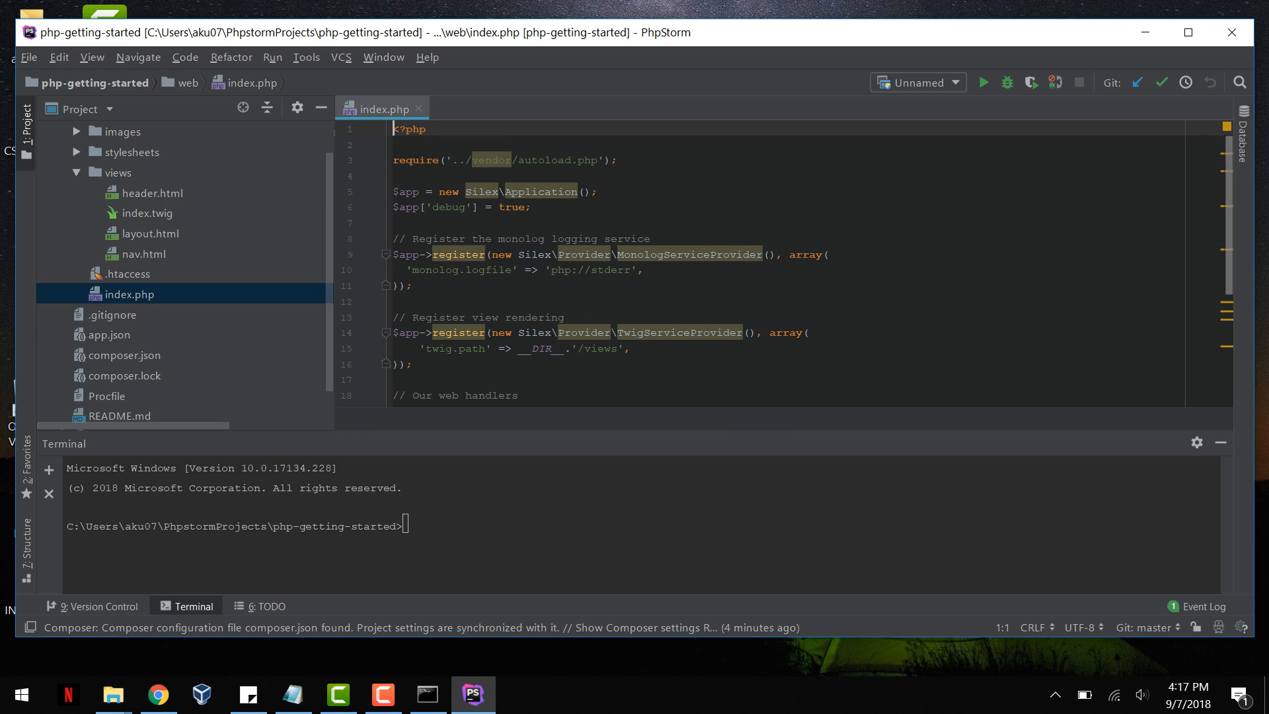
pyautogui.doubleClick(146, 214)
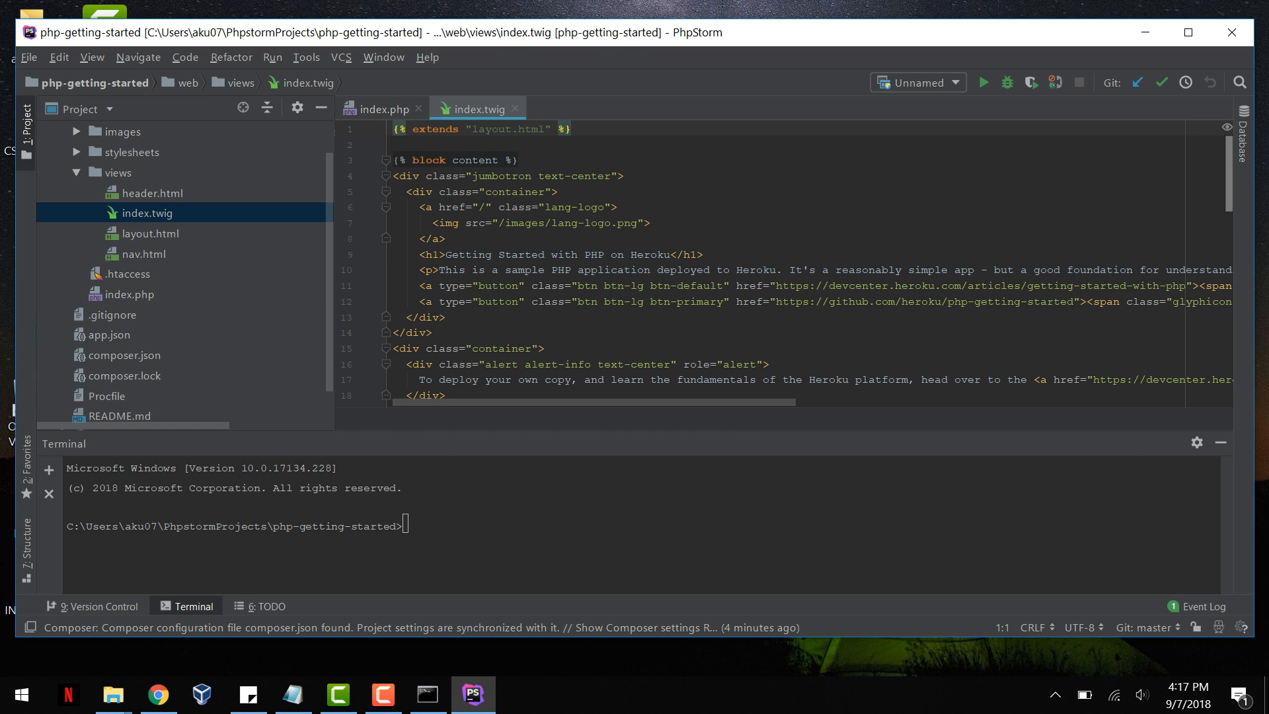
pyautogui.click(623, 302)
# Step: Run the 'Unnamed' configuration, cancel the Windows firewall alert and select the autoload.php warning text on the page
pyautogui.hotkey('alt', 's')
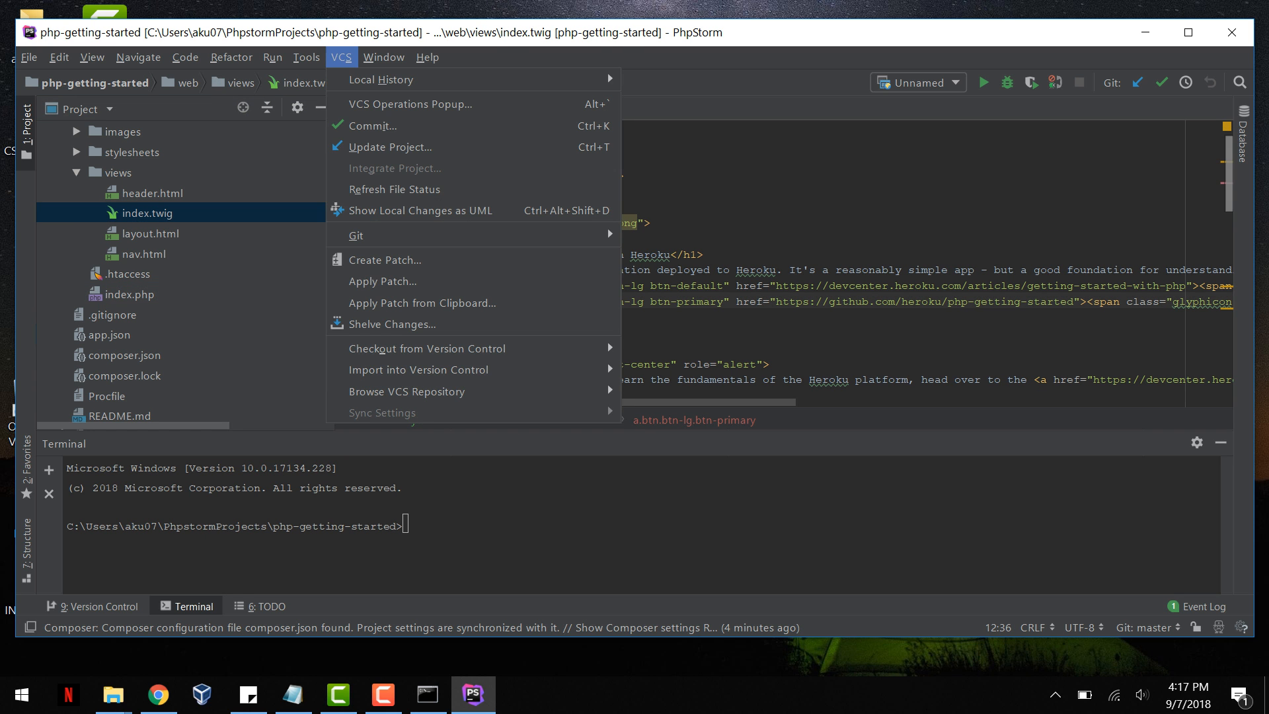
pyautogui.press('Left')
pyautogui.press('Left')
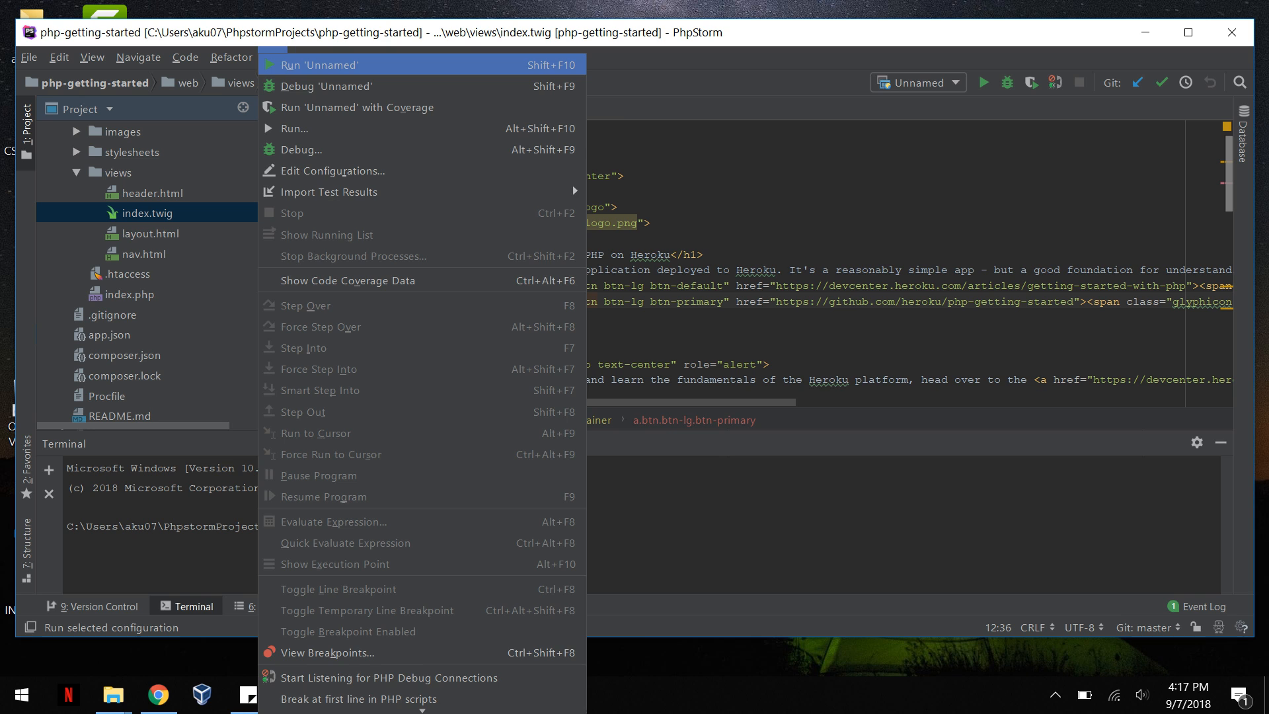
pyautogui.press('Return')
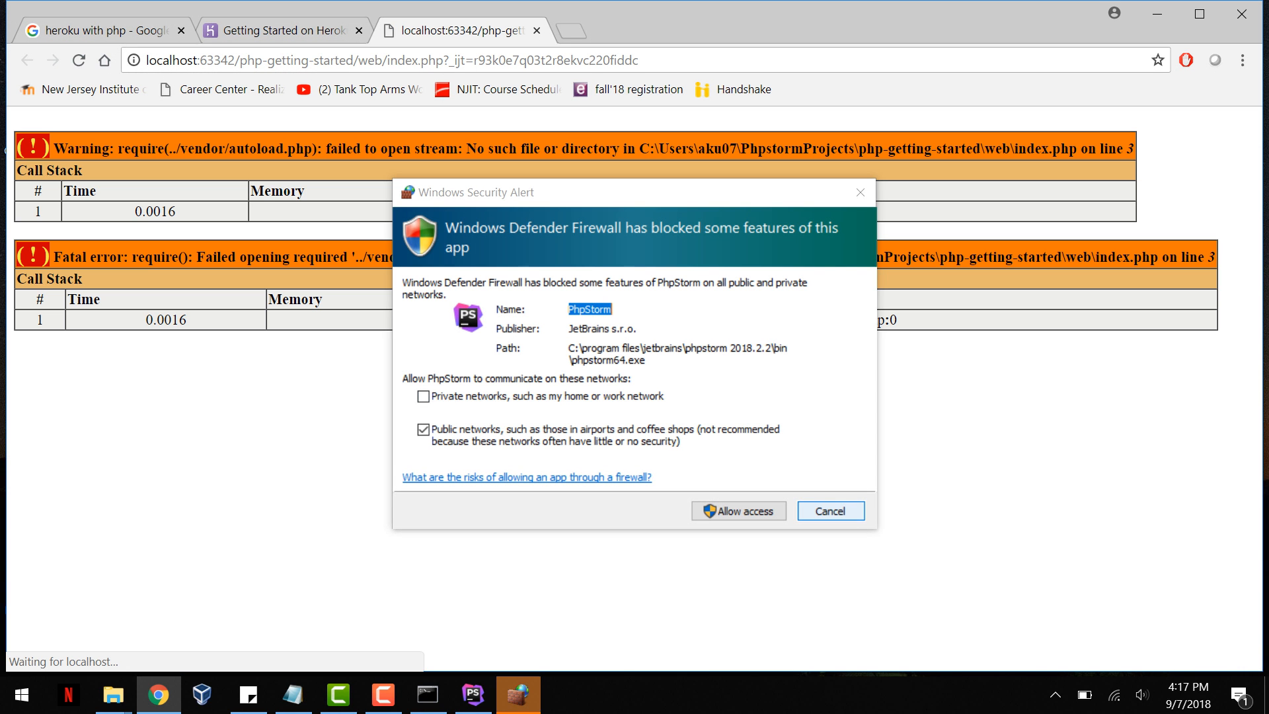
pyautogui.click(831, 510)
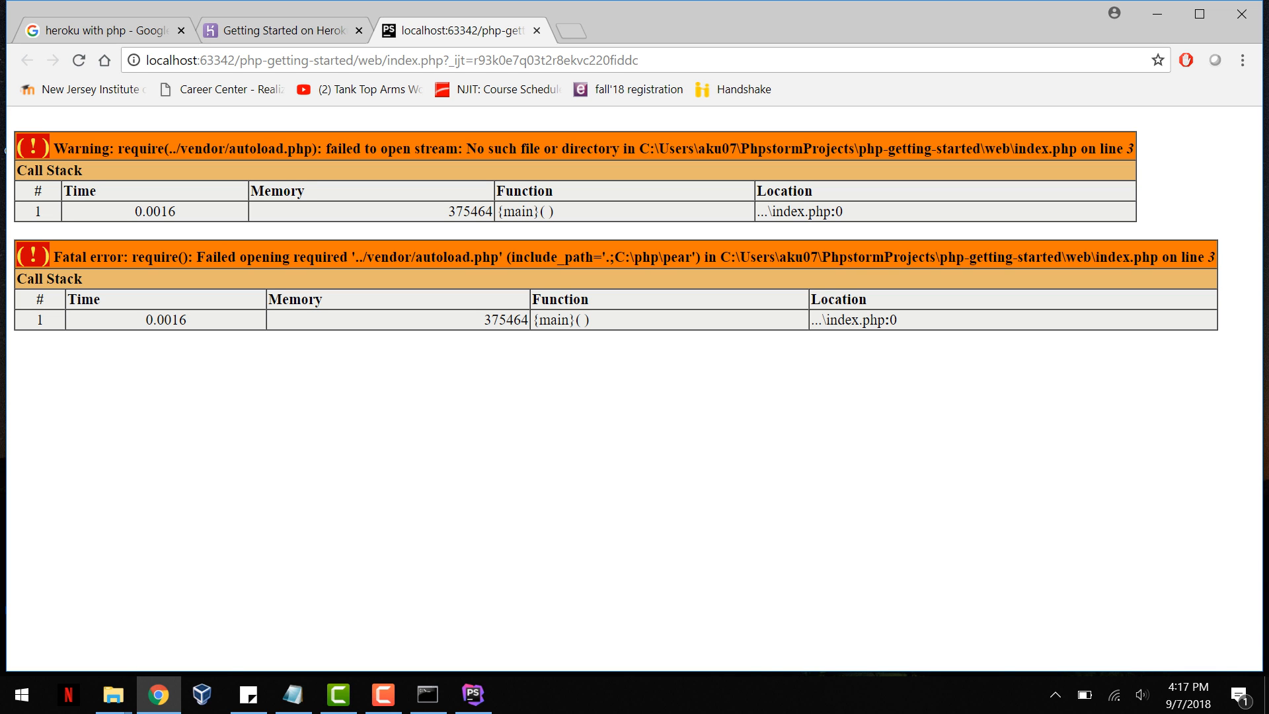
pyautogui.moveTo(110, 148); pyautogui.dragTo(1124, 148)
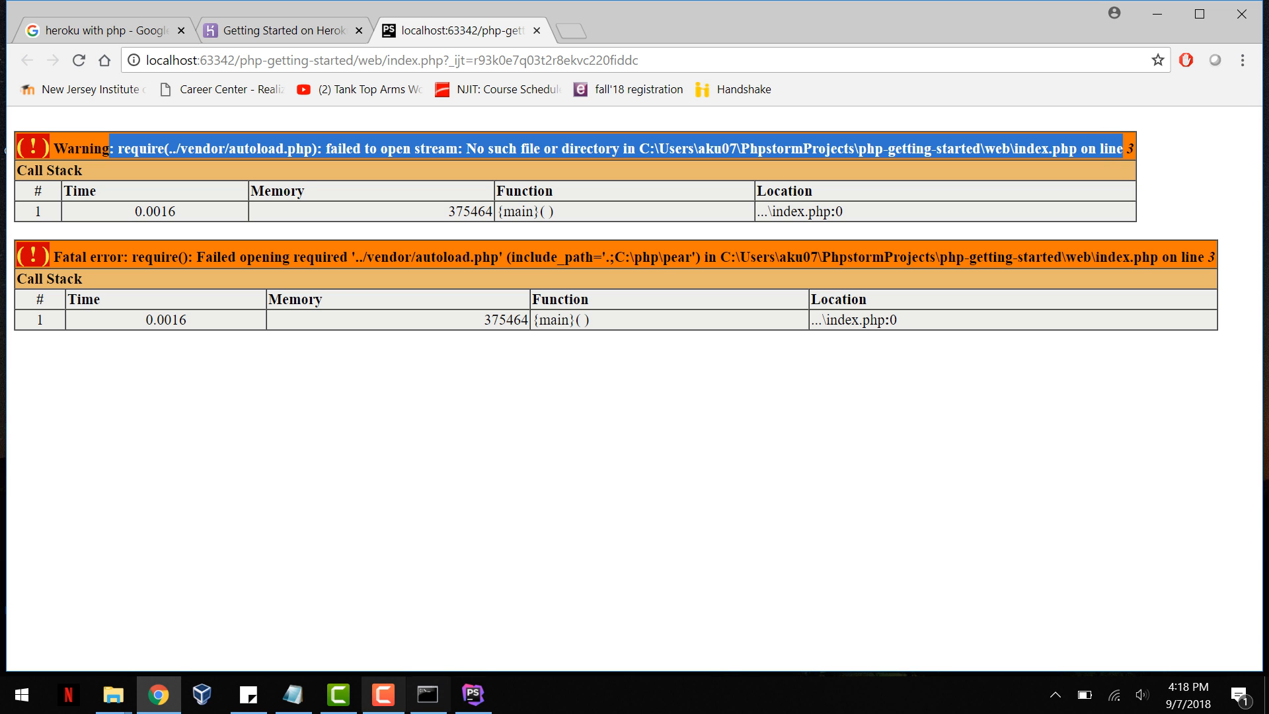
pyautogui.moveTo(384, 694)
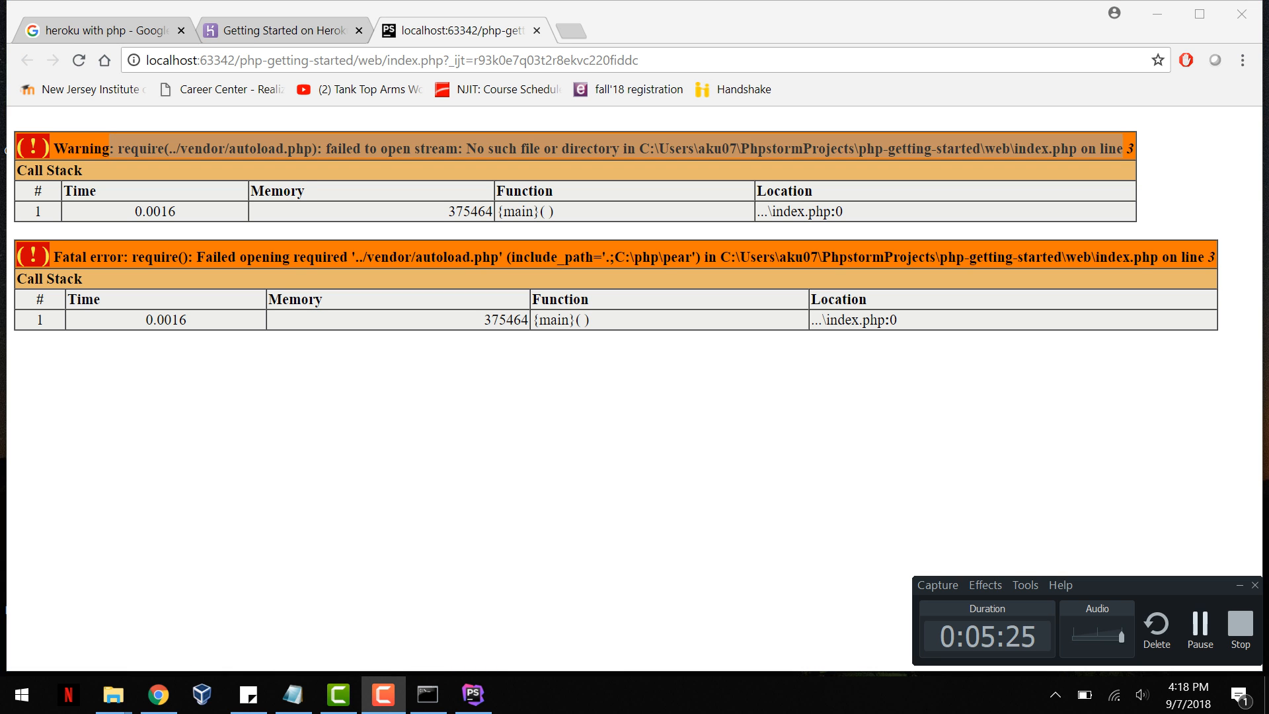
pyautogui.hotkey('alt', 'Tab')
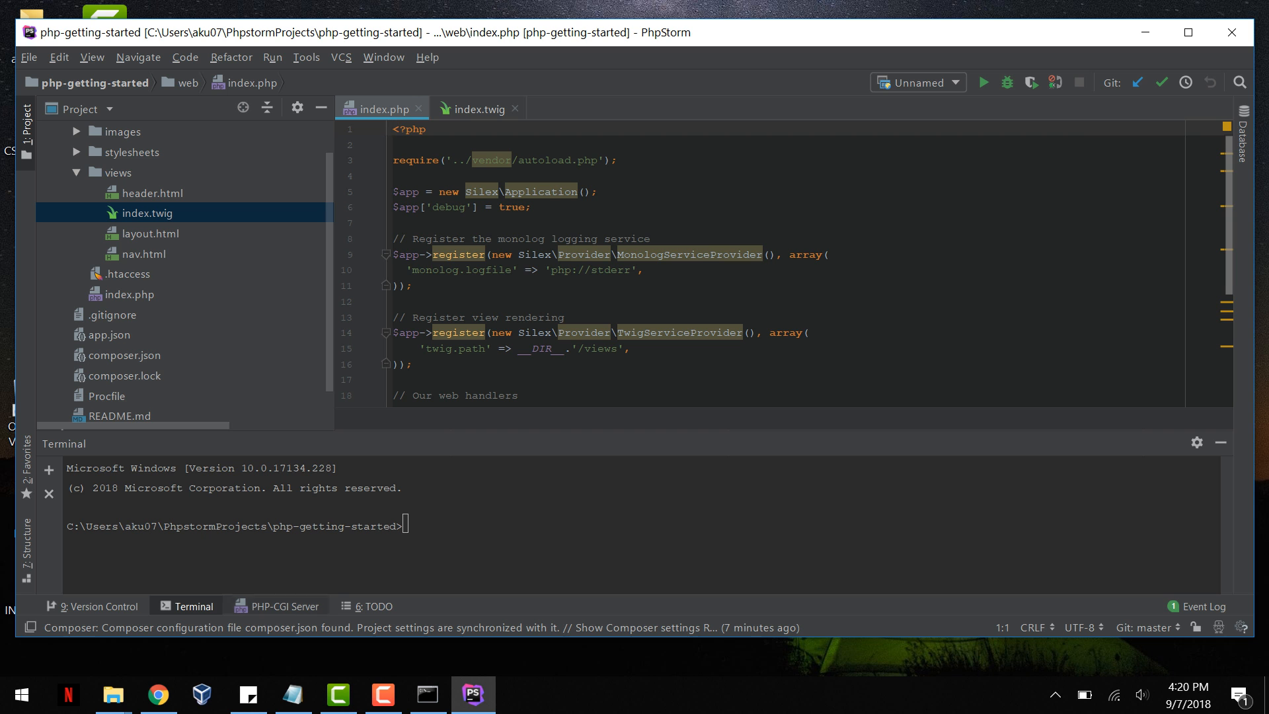
# Step: Switch to Chrome, copy "Warning: require(../vendor/autoload.php): failed to open stream: No such file or directory" from the localhost page and search Google for it in a new tab
pyautogui.click(158, 694)
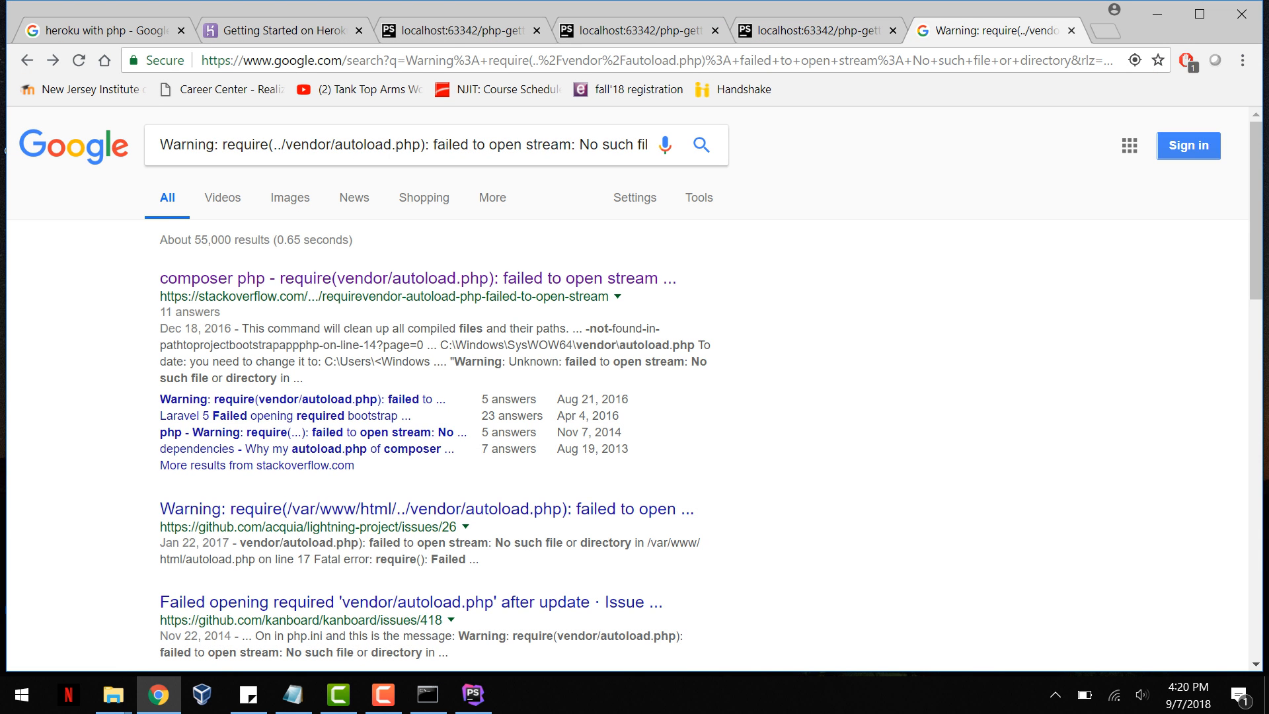
pyautogui.click(818, 31)
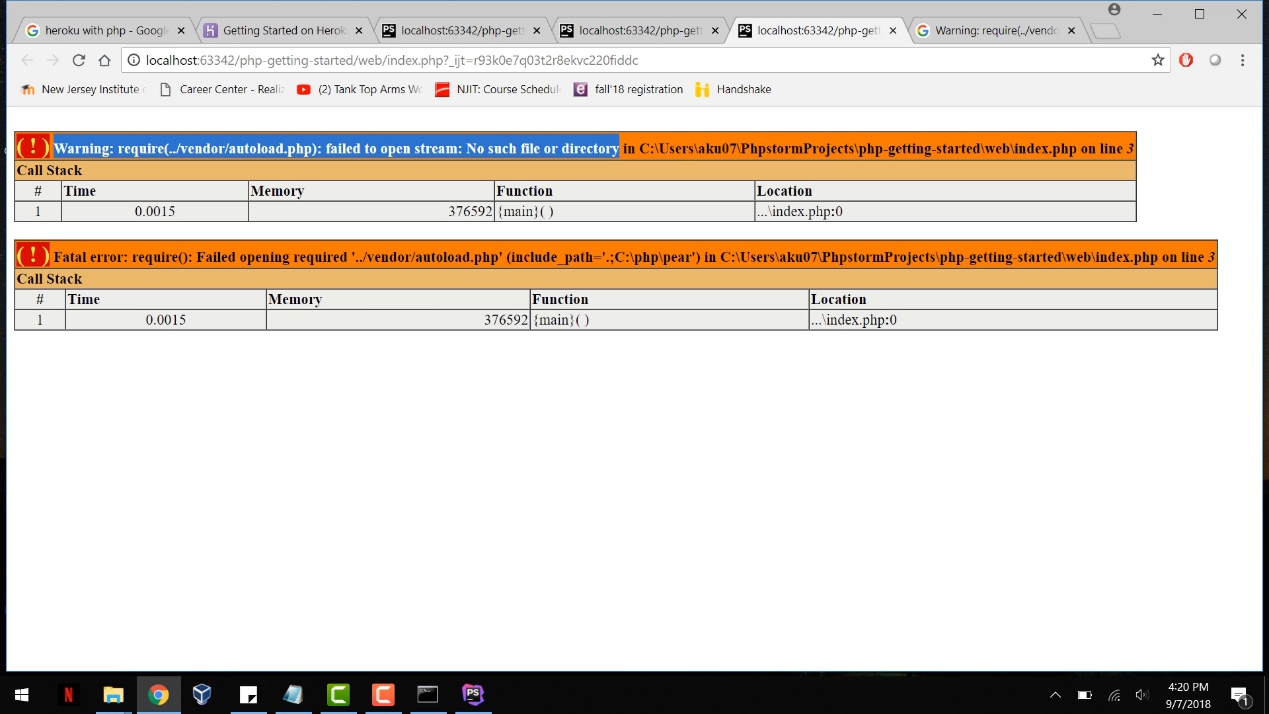
pyautogui.rightClick(213, 154)
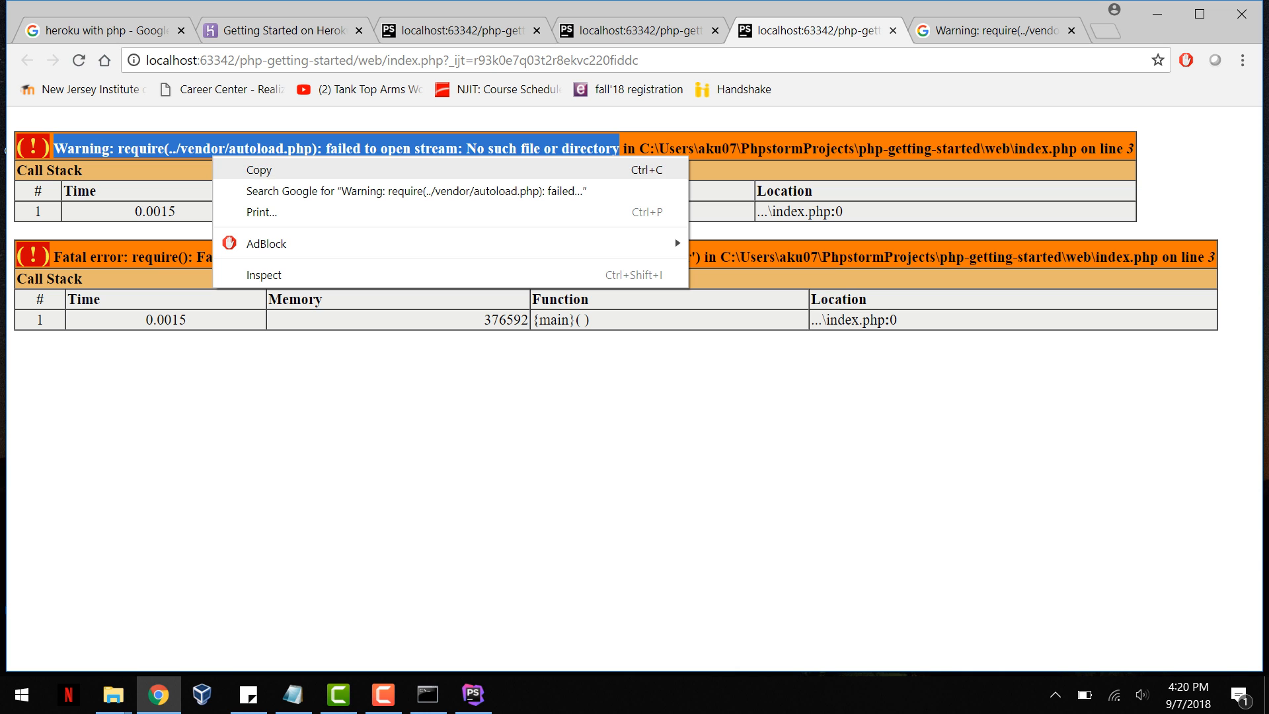
pyautogui.click(259, 169)
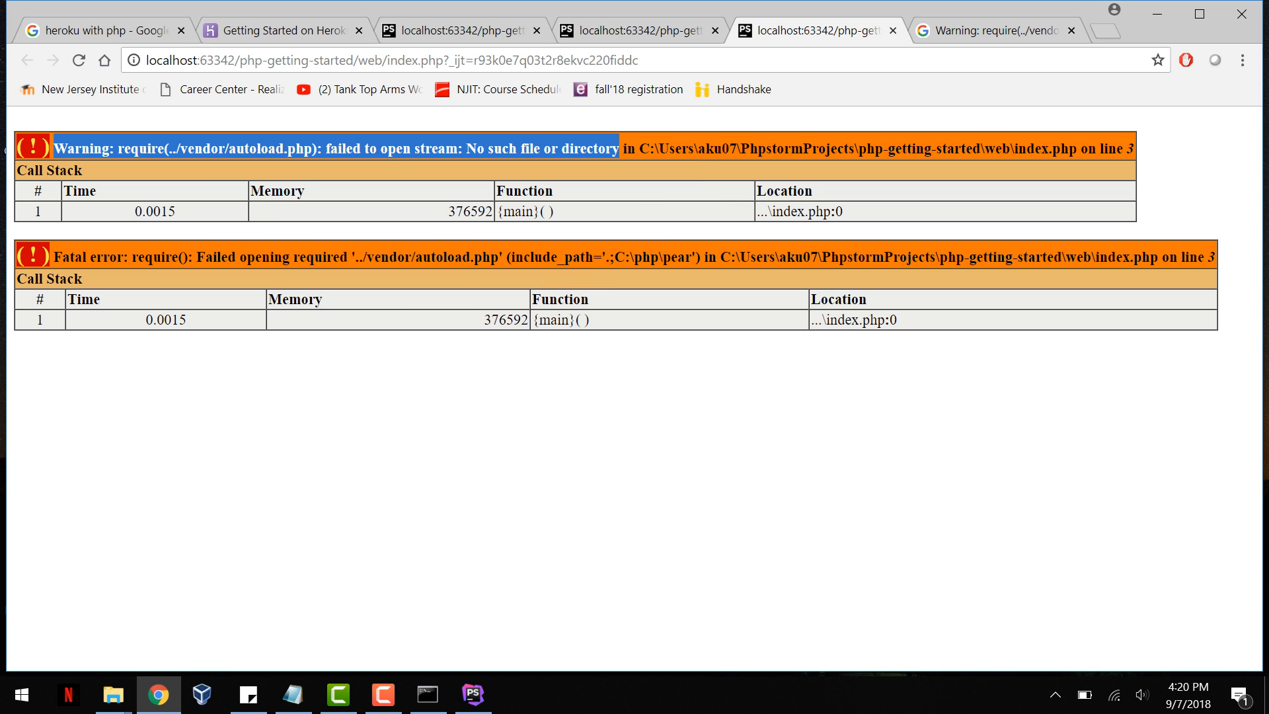
pyautogui.moveTo(54, 148); pyautogui.dragTo(619, 148)
pyautogui.hotkey('ctrl', 'c')
pyautogui.click(1105, 31)
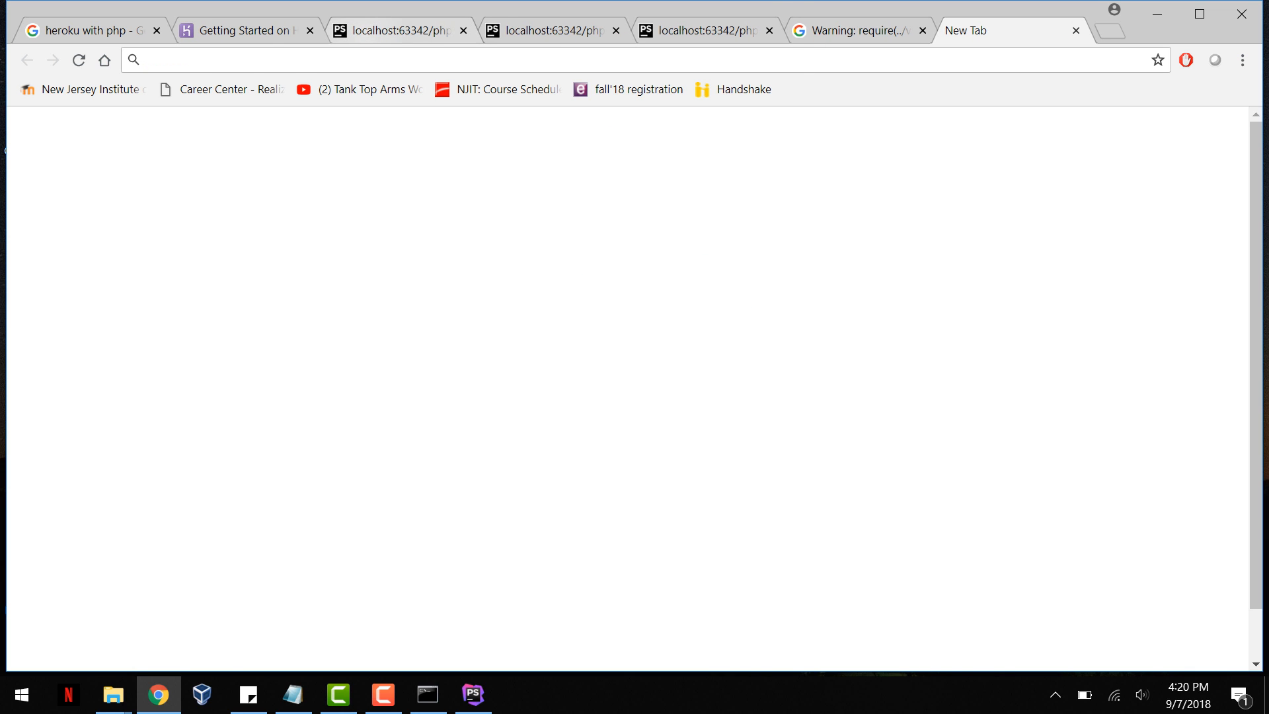
pyautogui.hotkey('ctrl', 'v')
pyautogui.press('Return')
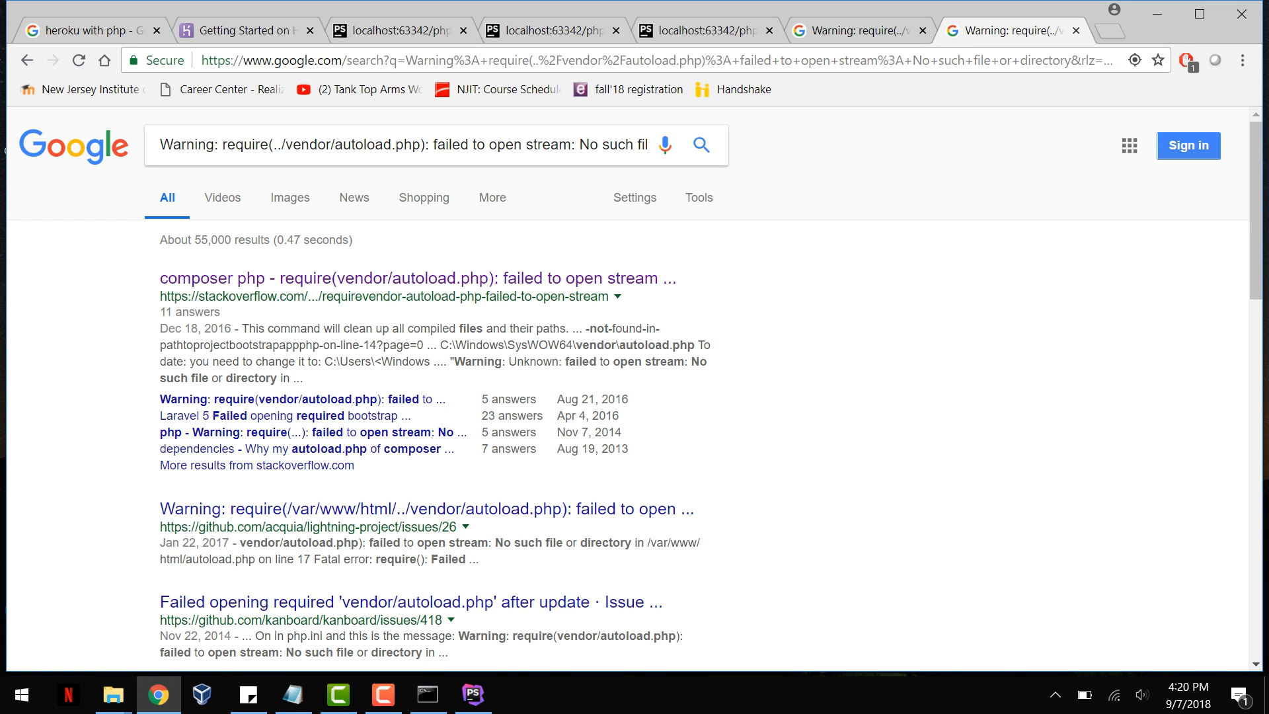
# Step: Open the Stack Overflow question on require(vendor/autoload.php) failing to open stream and select the command "composer install" in the accepted answer
pyautogui.click(397, 278)
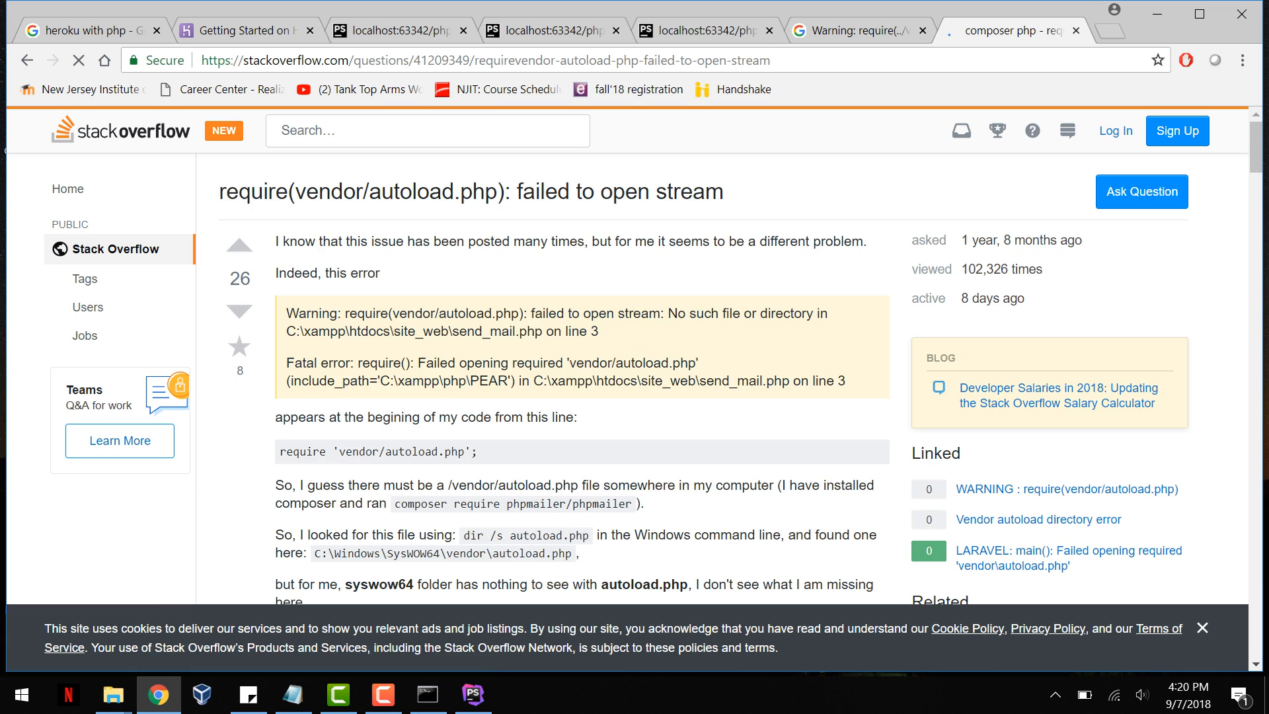
pyautogui.scroll(-8, 582, 370)
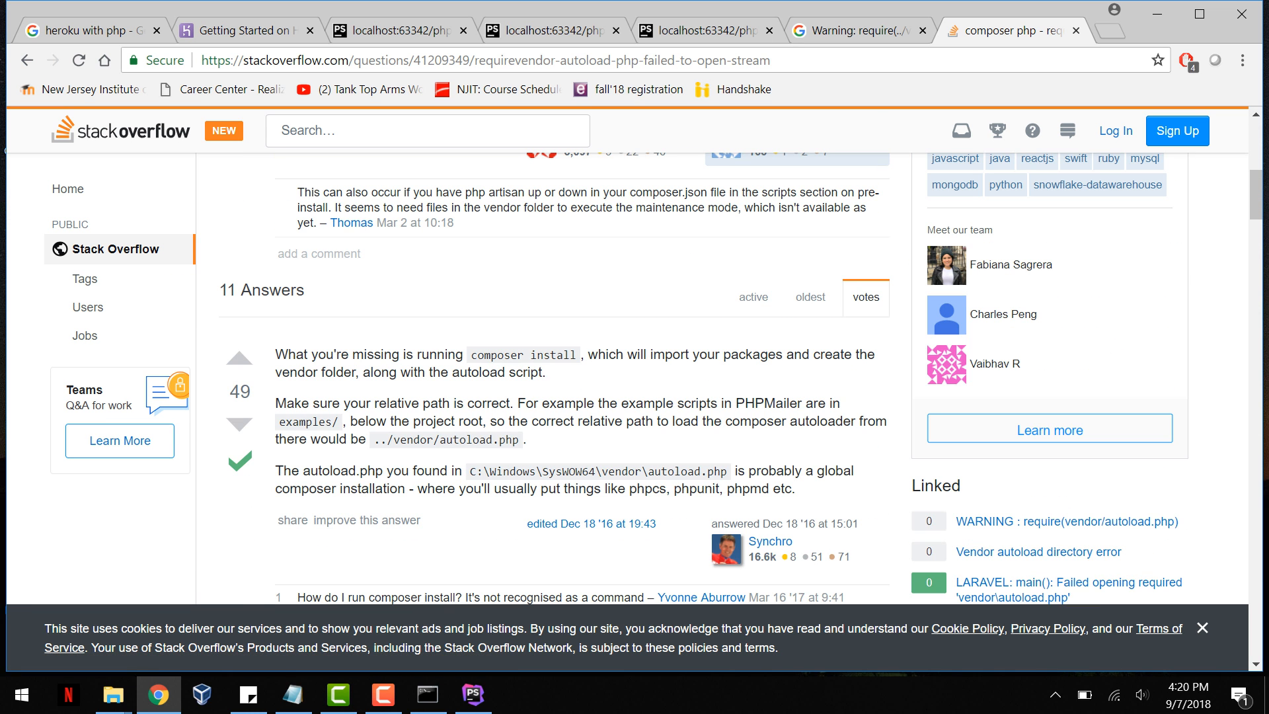
pyautogui.moveTo(471, 355); pyautogui.dragTo(577, 355)
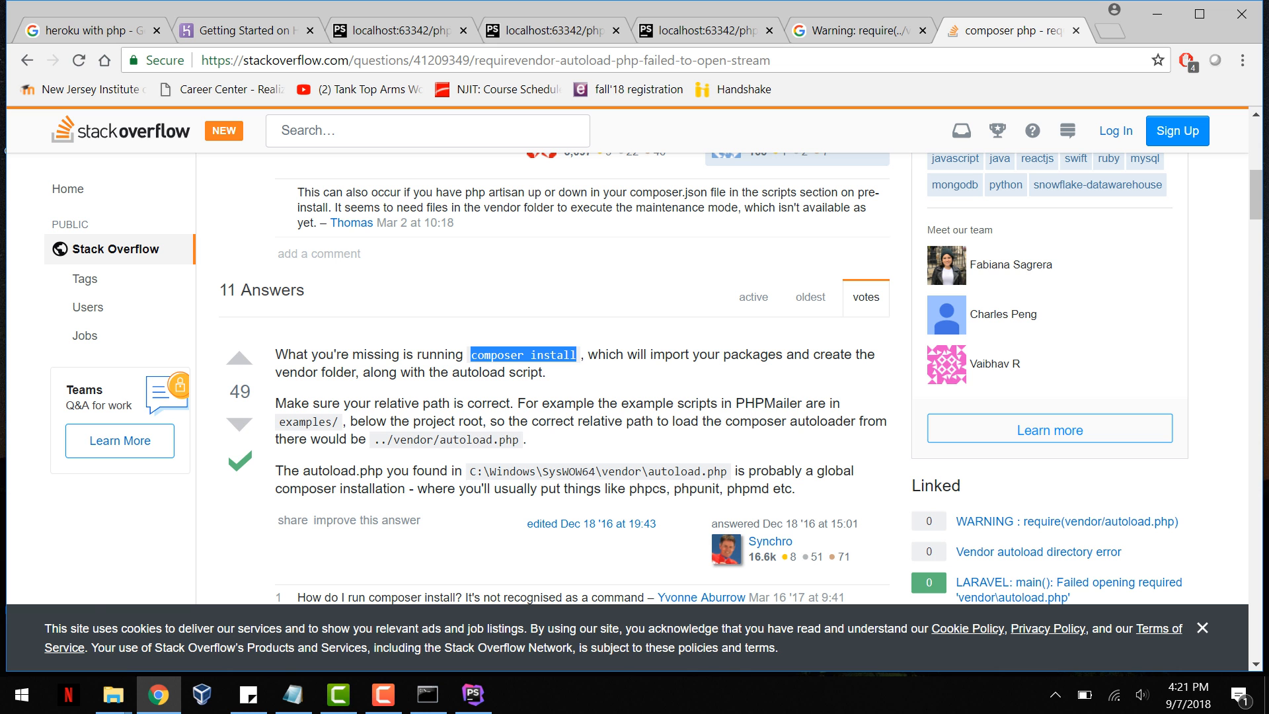
# Step: Switch to PhpStorm, run composer install in the php-getting-started project's terminal and look through its output
pyautogui.click(473, 694)
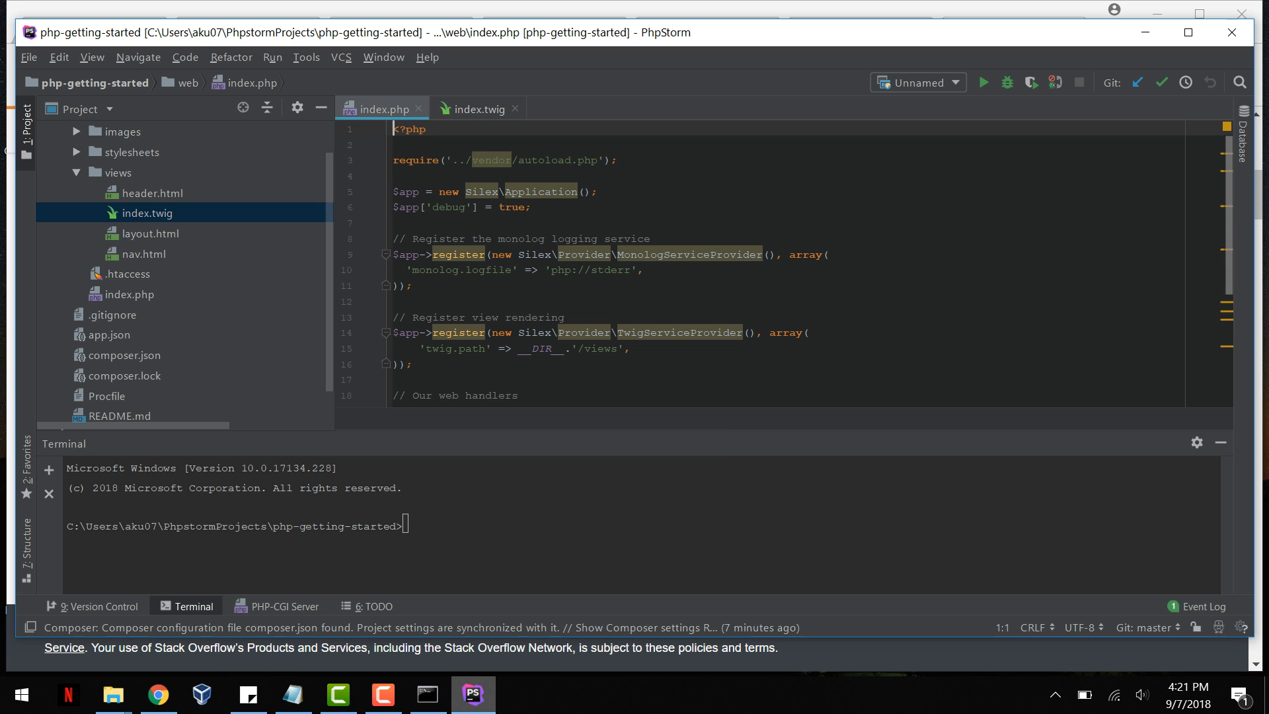
pyautogui.write('compose')
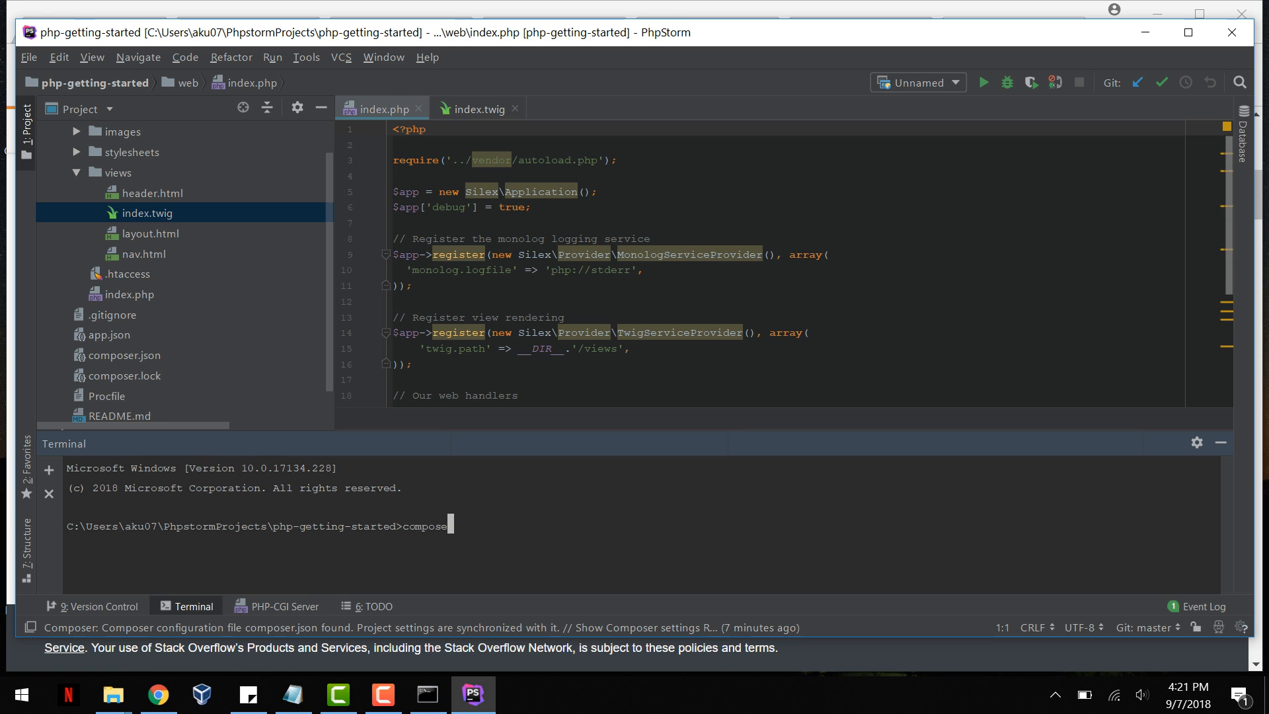
pyautogui.write('r install')
pyautogui.press('Return')
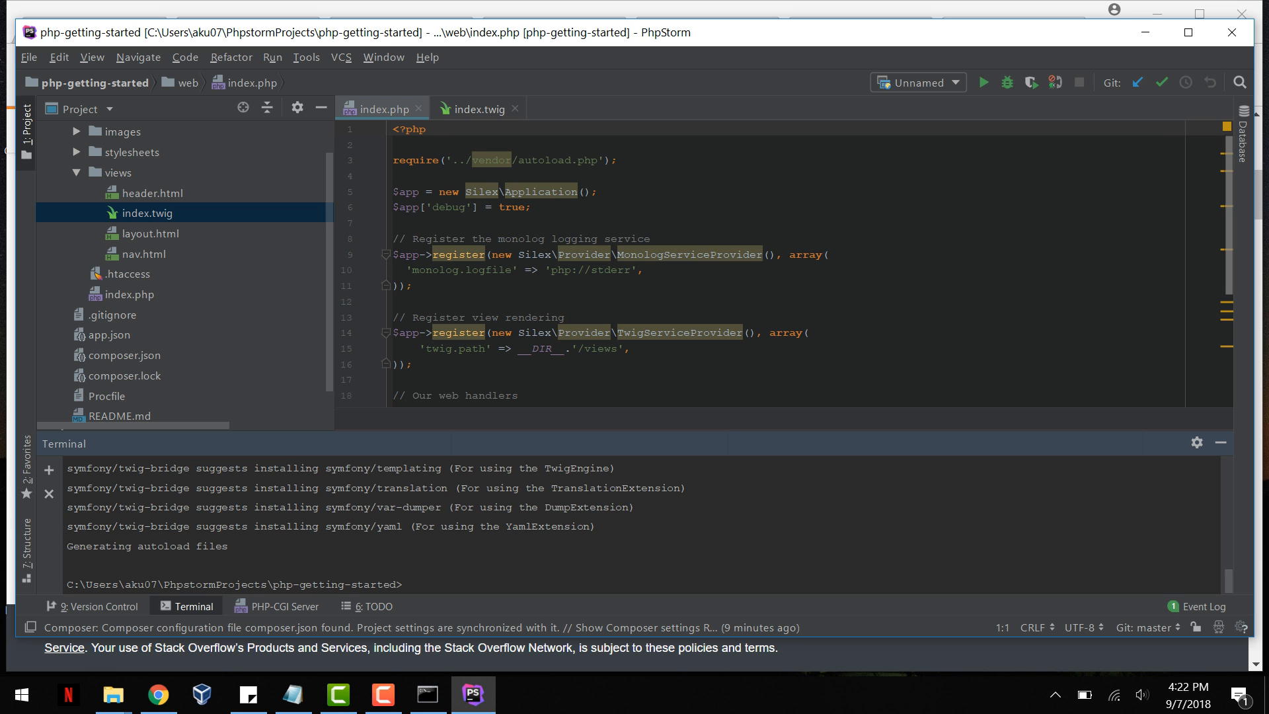
pyautogui.scroll(1, 634, 525)
pyautogui.scroll(-1, 635, 526)
# Step: Run the 'Unnamed' configuration and highlight the heading and intro text on the page in the browser
pyautogui.click(272, 58)
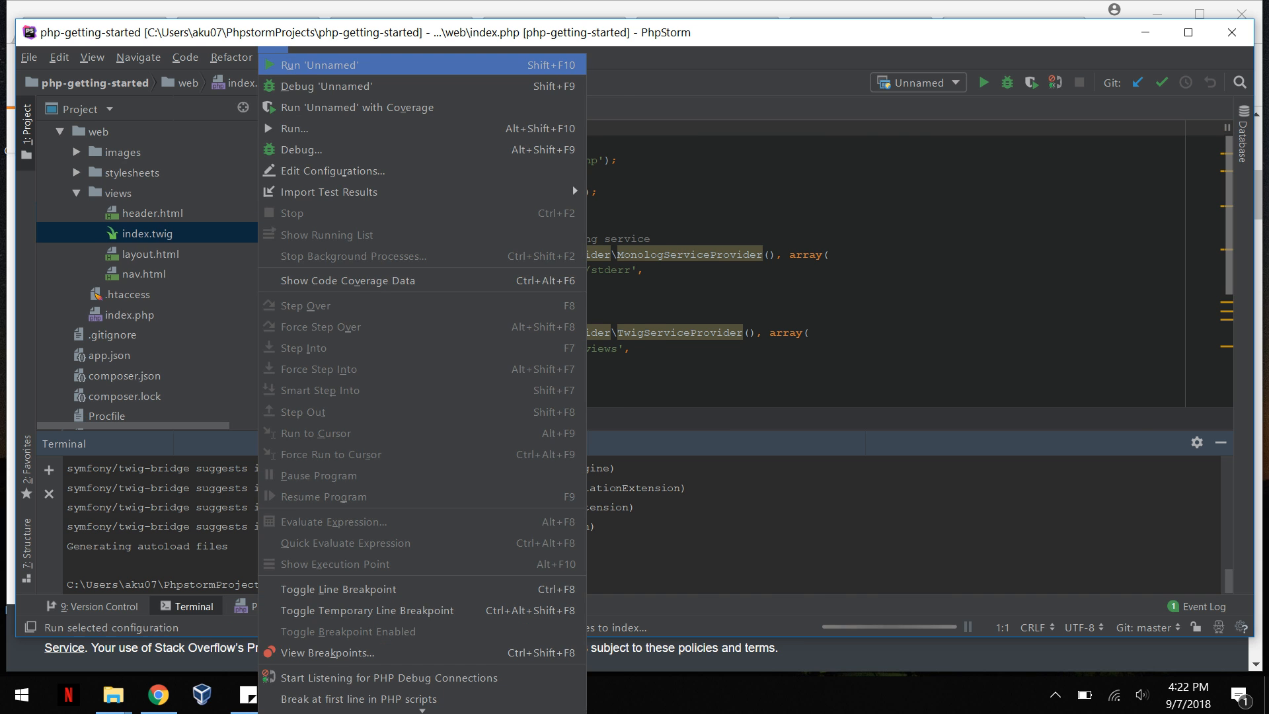
pyautogui.click(320, 65)
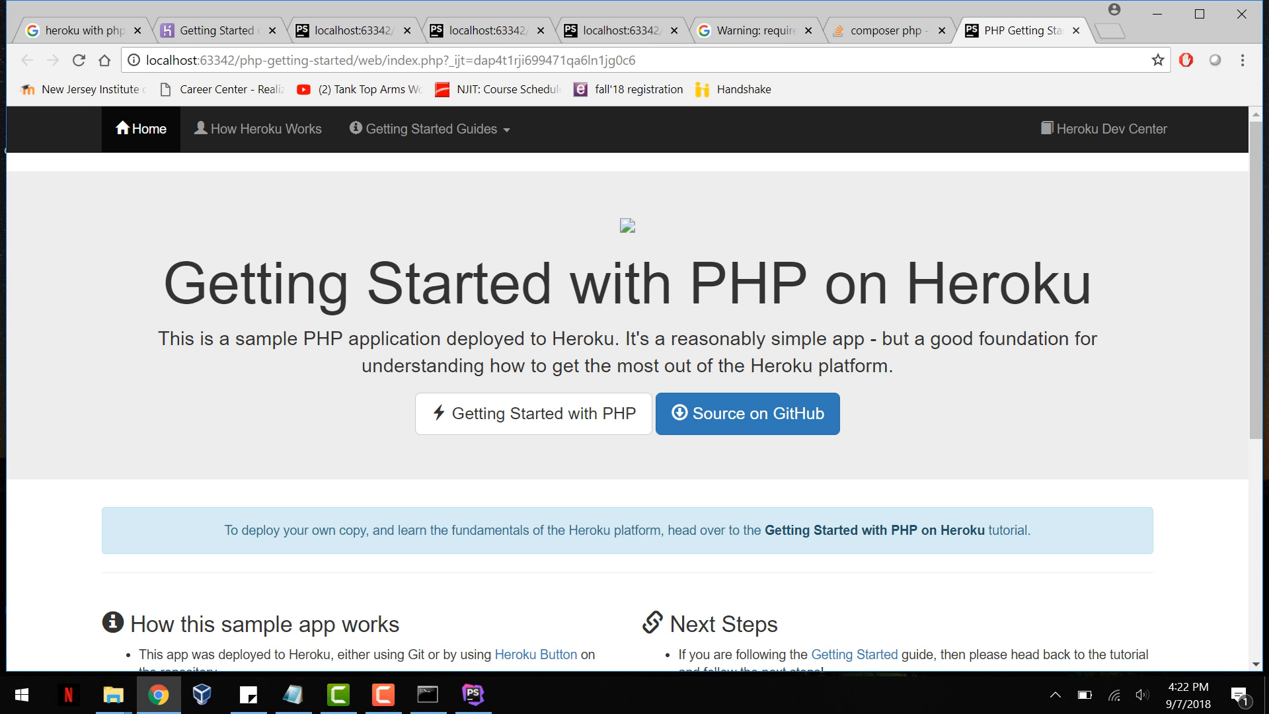
pyautogui.moveTo(163, 285); pyautogui.dragTo(1097, 339)
pyautogui.moveTo(1094, 284); pyautogui.dragTo(163, 284)
pyautogui.click(159, 284)
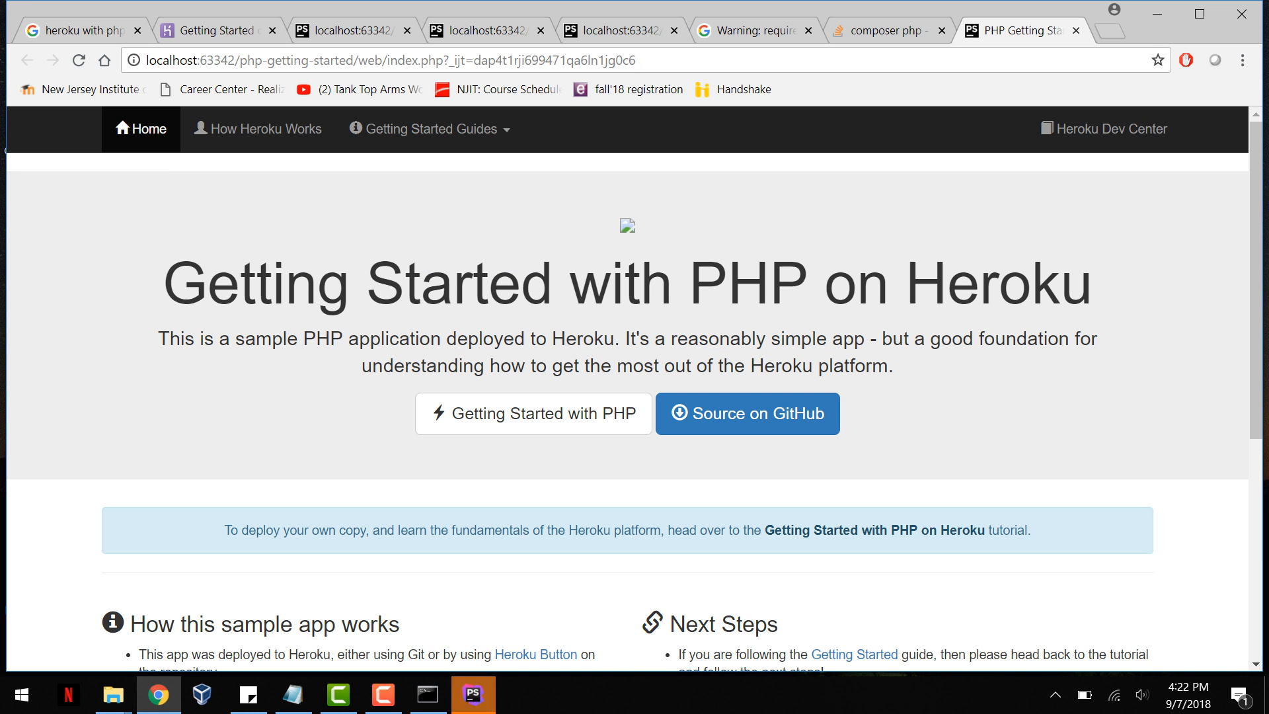
# Step: Return to PhpStorm, accept adding .idea\php.xml to Git, and bring up index.twig in the editor
pyautogui.click(1158, 14)
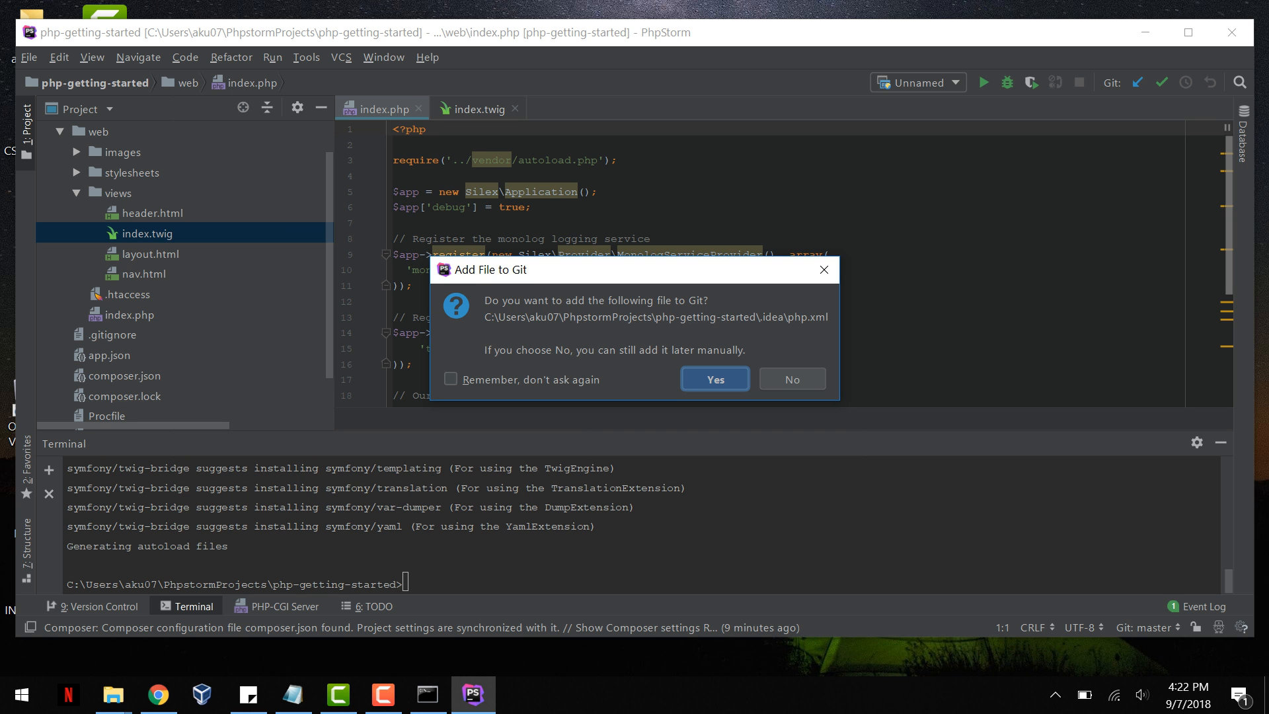
pyautogui.press('Return')
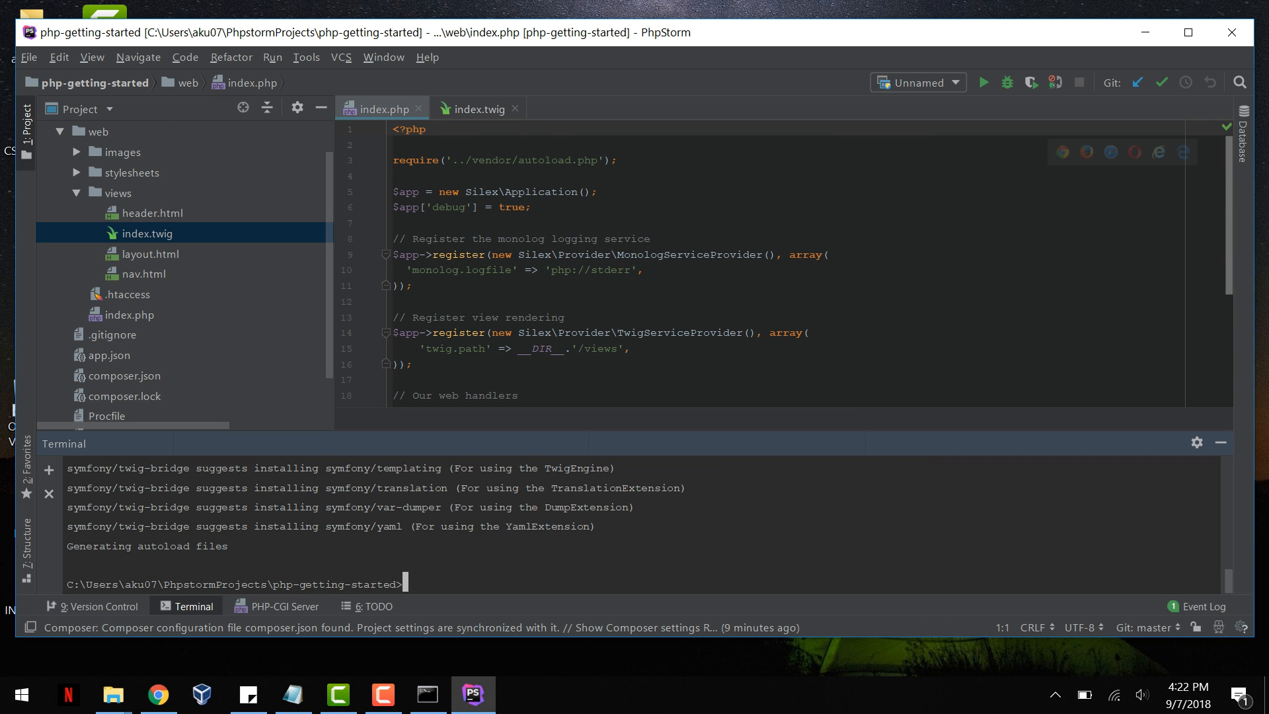
pyautogui.click(474, 109)
pyautogui.click(524, 269)
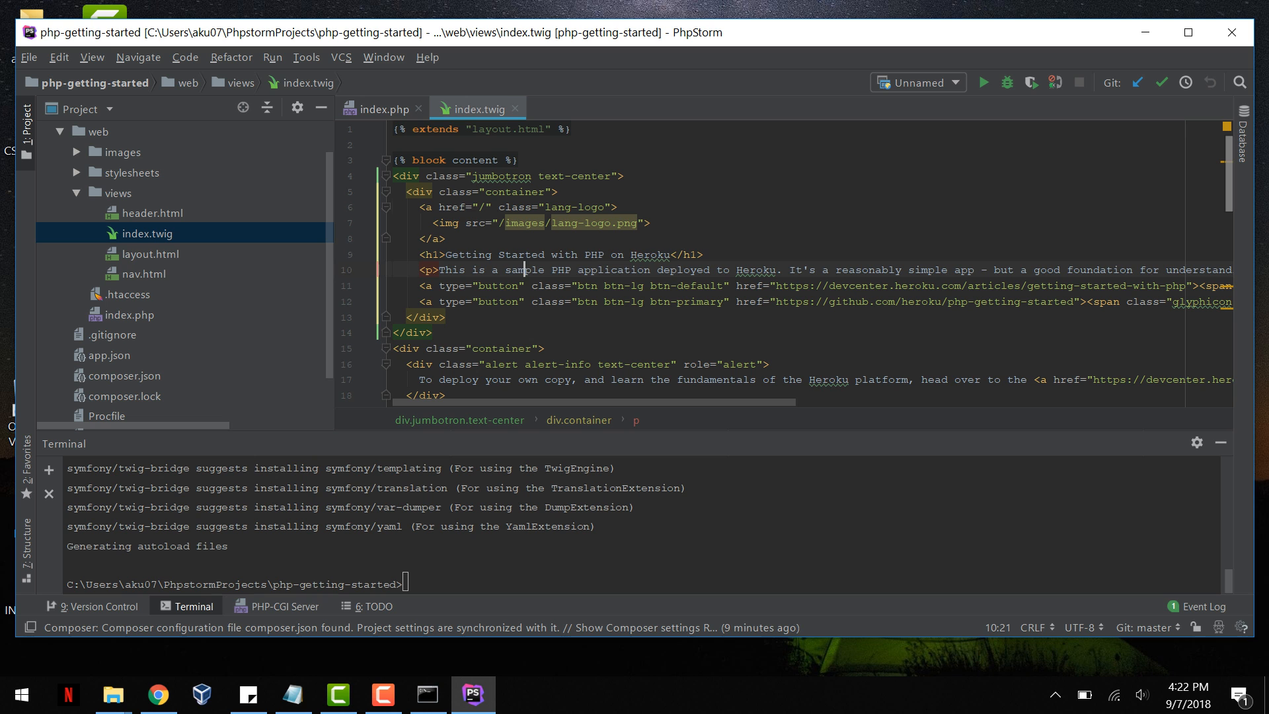
# Step: Replace the h1 heading text "Getting Started with PHP on Heroku" in index.twig with "Test"
pyautogui.moveTo(446, 254); pyautogui.dragTo(663, 254)
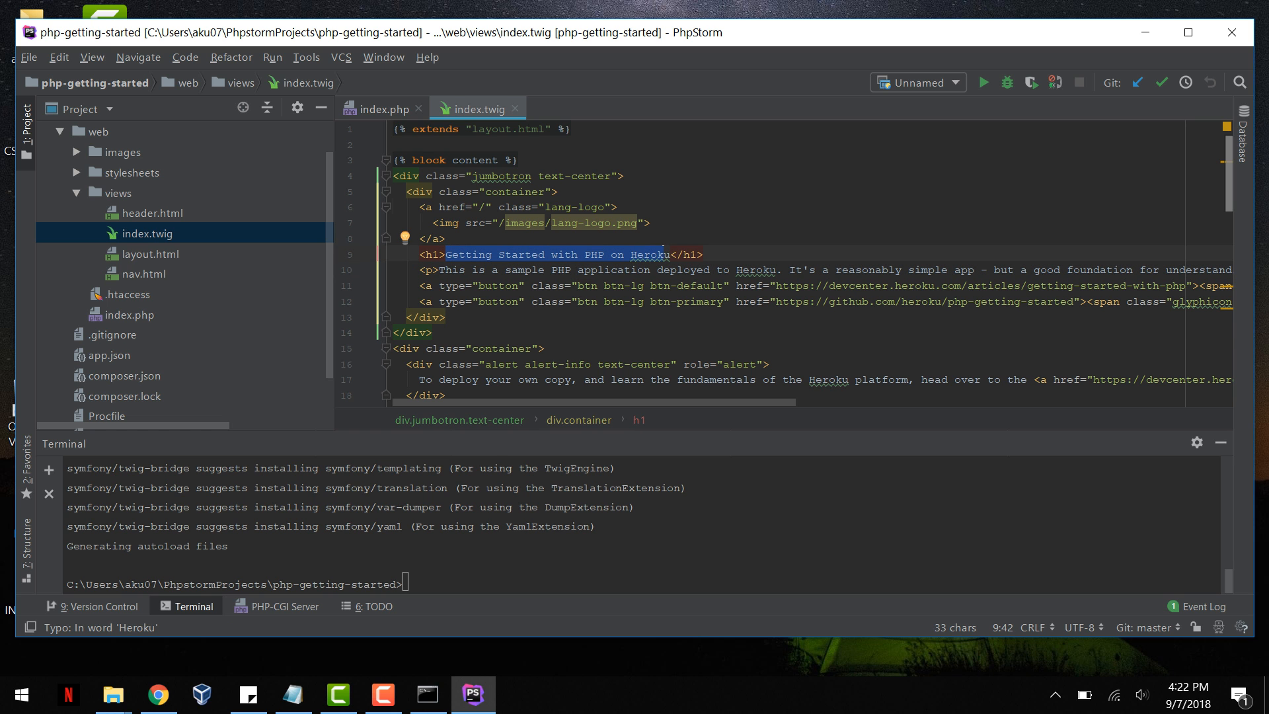
pyautogui.click(533, 333)
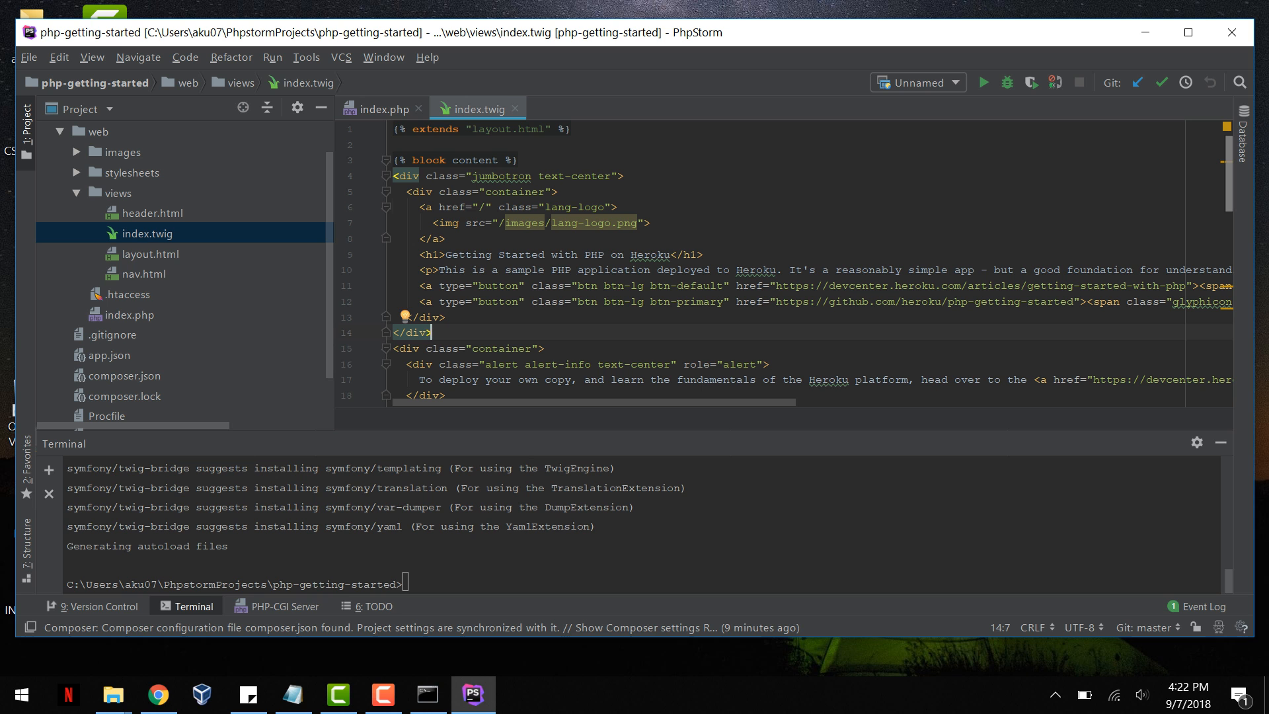
pyautogui.click(531, 254)
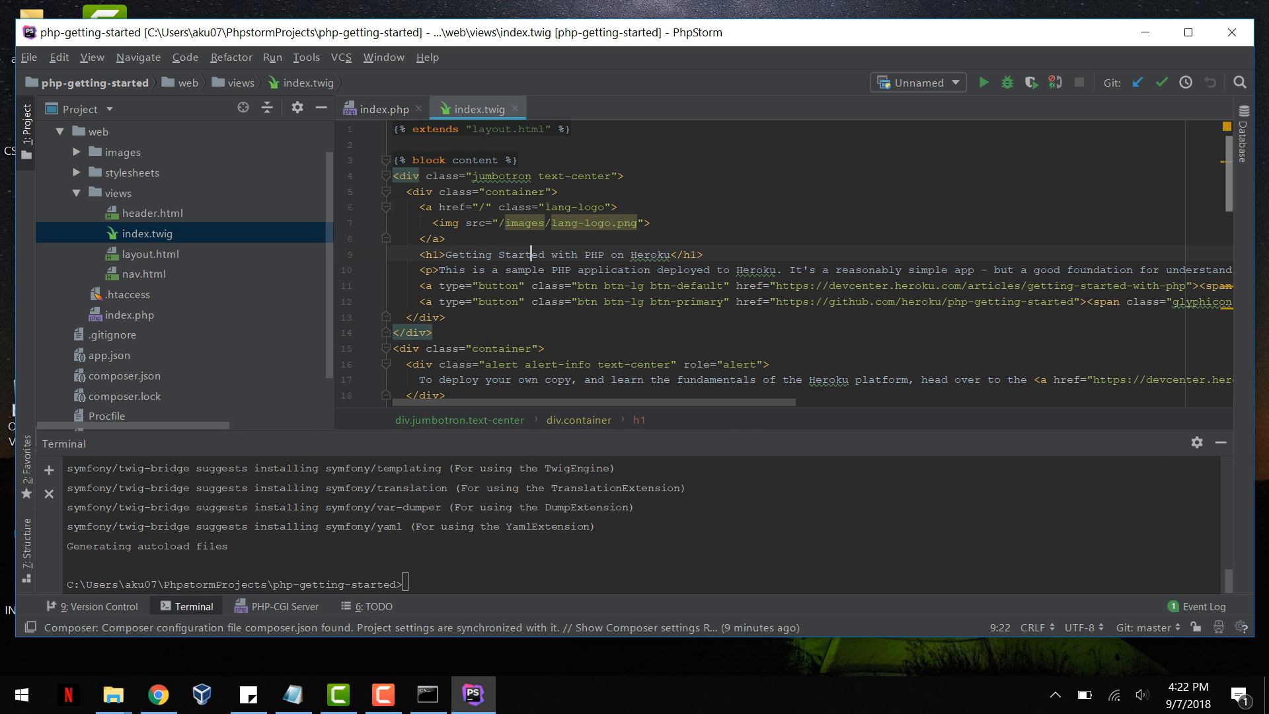
pyautogui.moveTo(445, 254); pyautogui.dragTo(670, 254)
pyautogui.press('BackSpace')
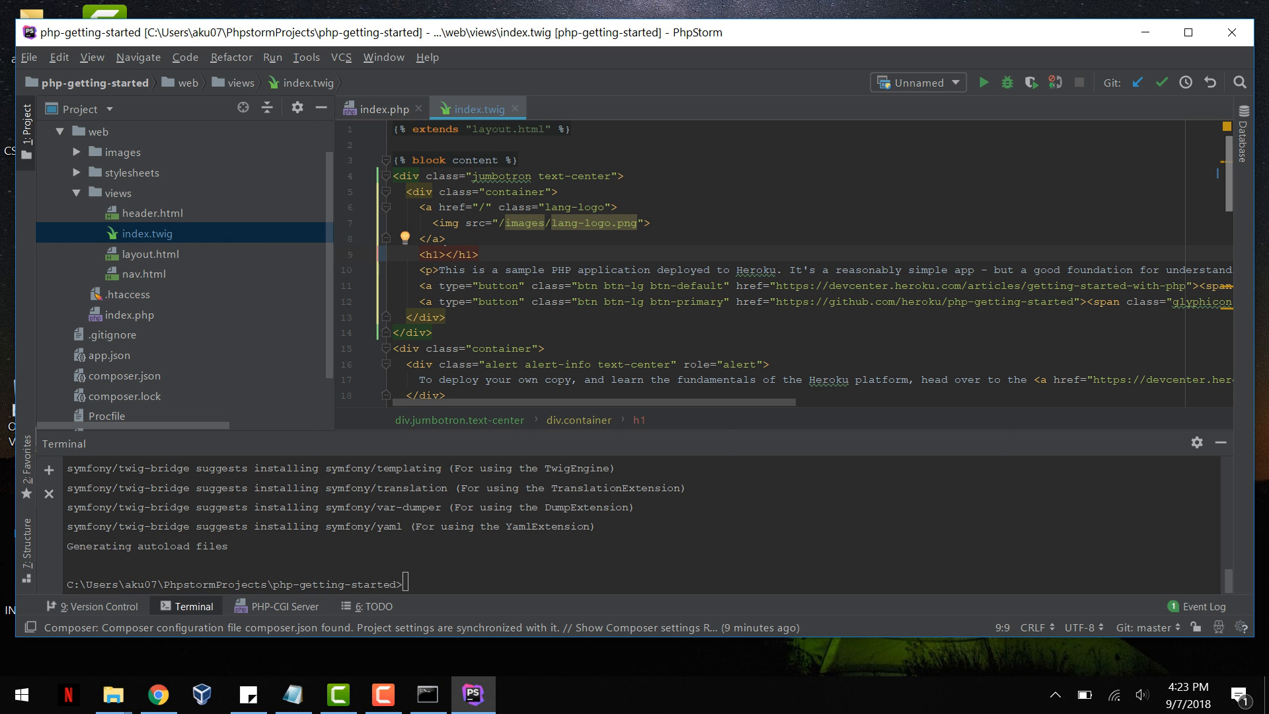
pyautogui.write('Tr')
pyautogui.press('BackSpace')
pyautogui.write('est')
# Step: Run the 'Unnamed' configuration again, inspect the page's heading in Chrome, and return to PhpStorm
pyautogui.hotkey('alt', 'u')
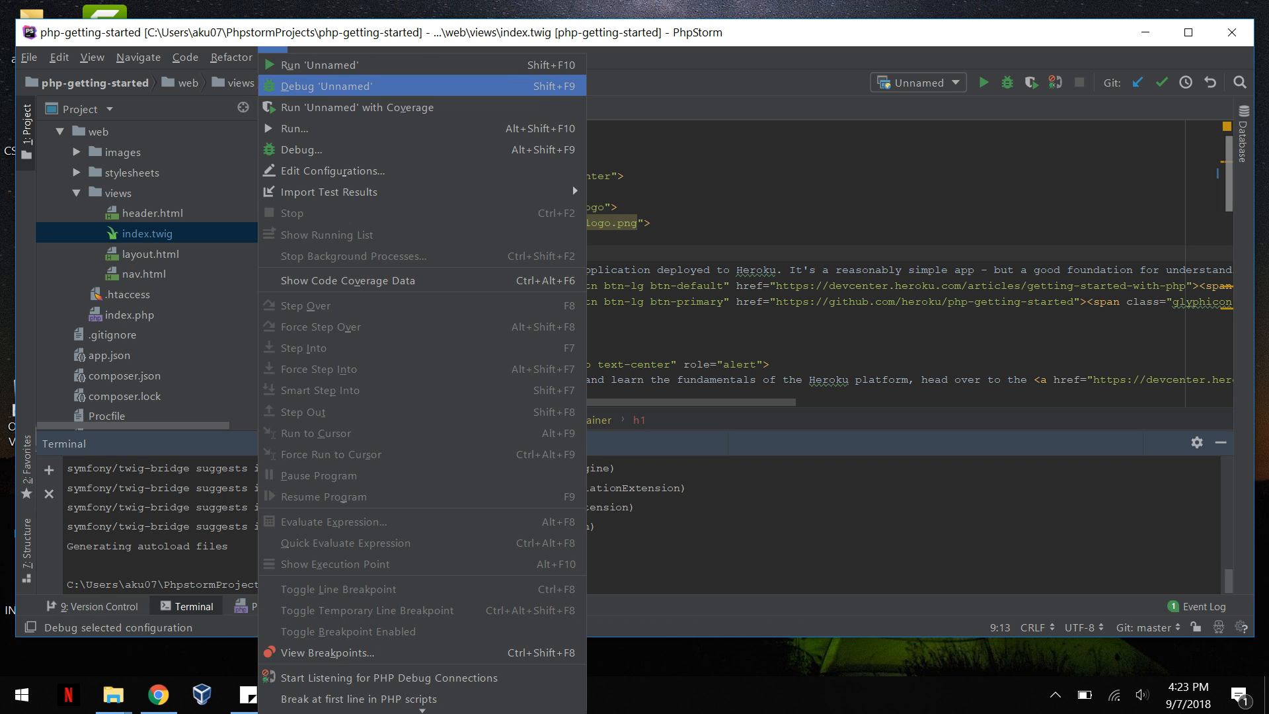
pyautogui.press('Return')
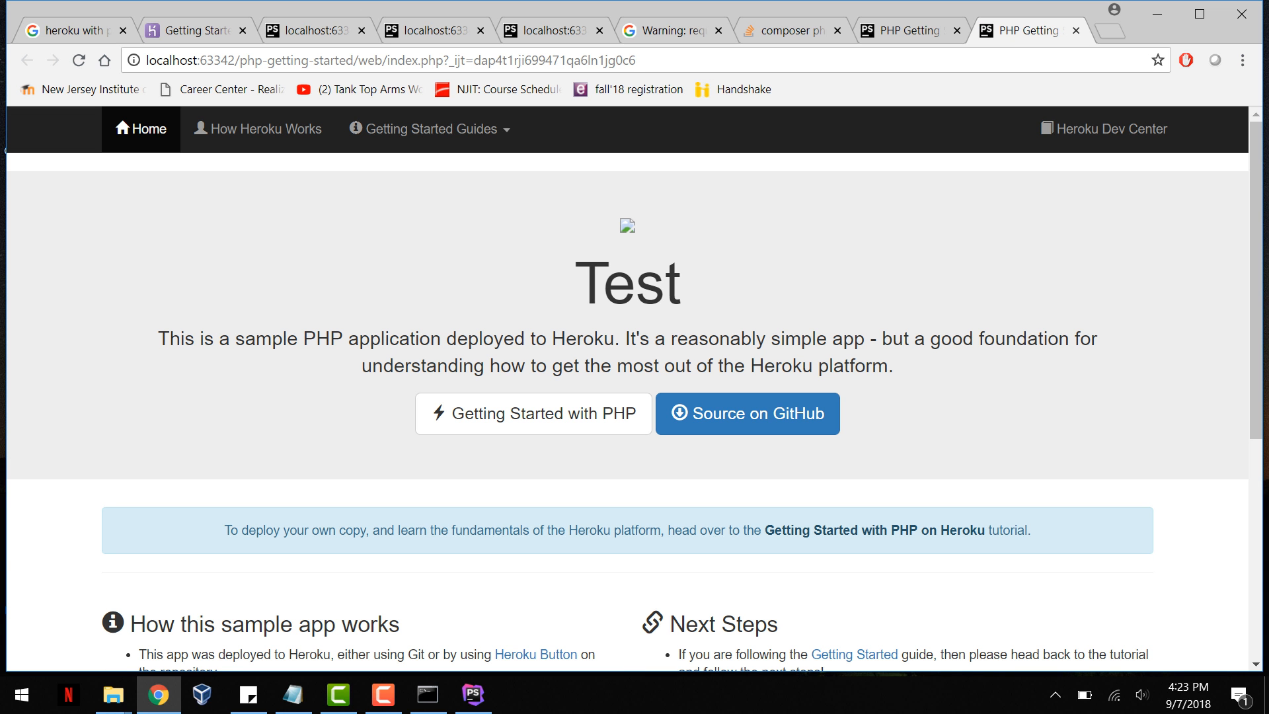
pyautogui.doubleClick(628, 284)
pyautogui.click(714, 291)
pyautogui.moveTo(573, 284); pyautogui.dragTo(684, 287)
pyautogui.click(1157, 20)
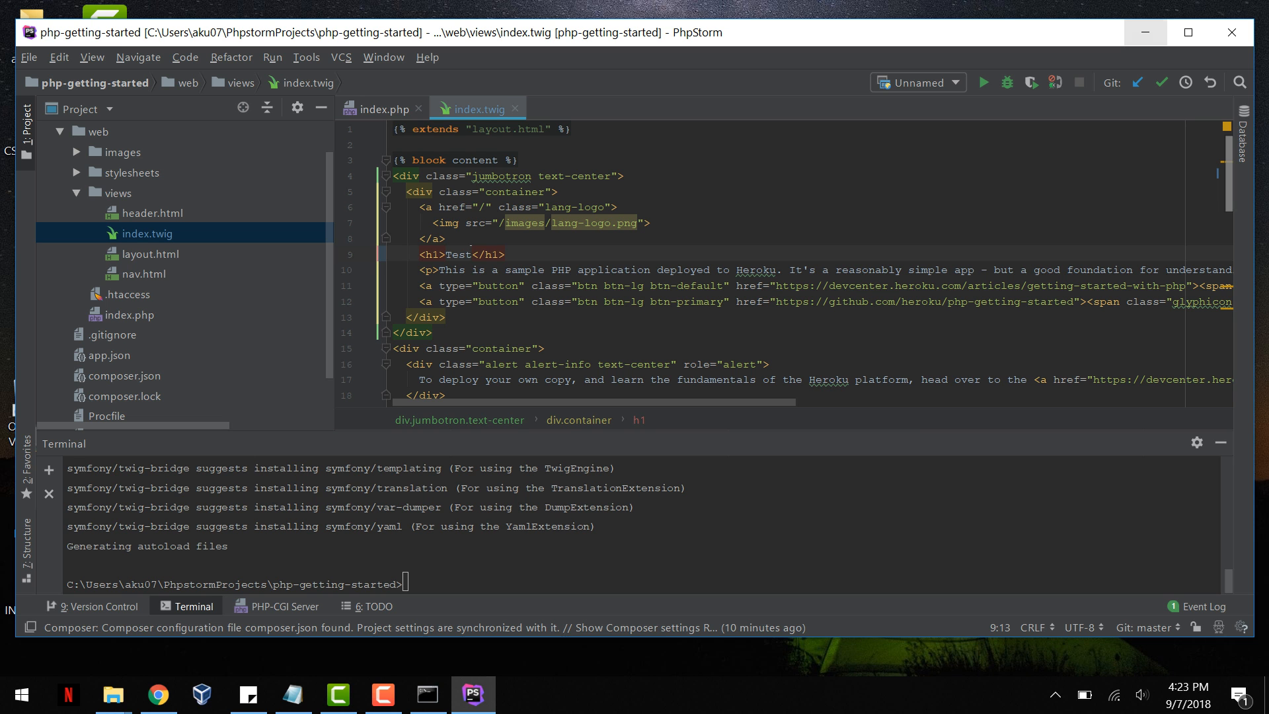
pyautogui.click(384, 695)
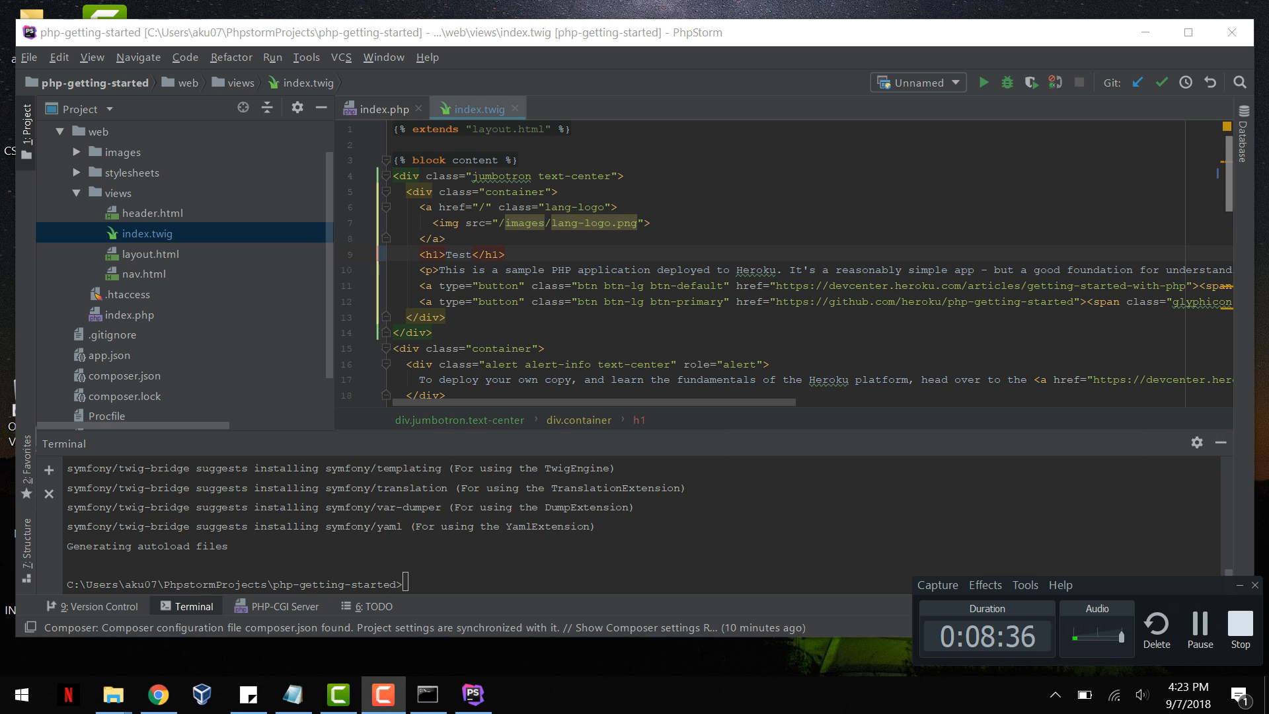